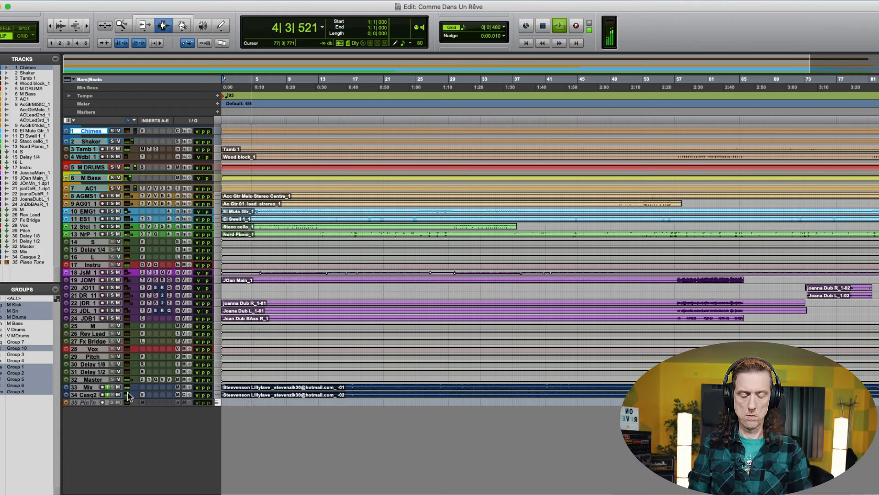
- Raise the volume fader of the second headphone track (Casque 2) slightly in the mixer, and return to the edit view
key(super+equal)
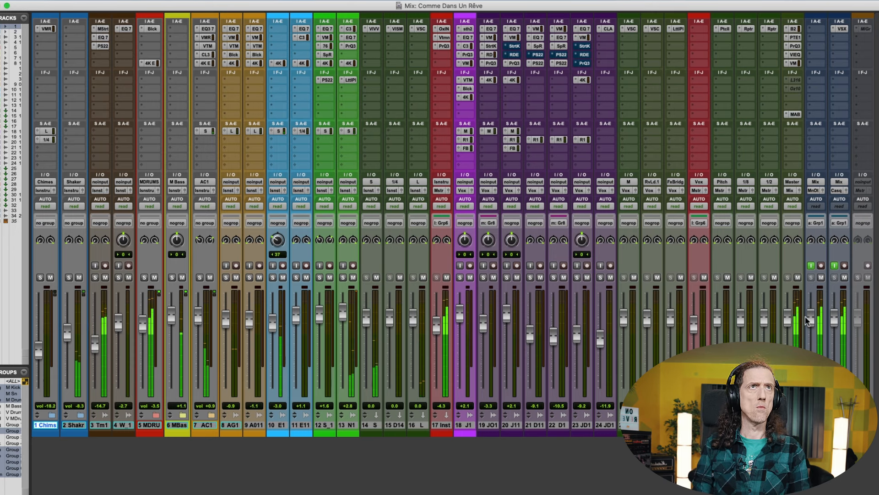
click(836, 320)
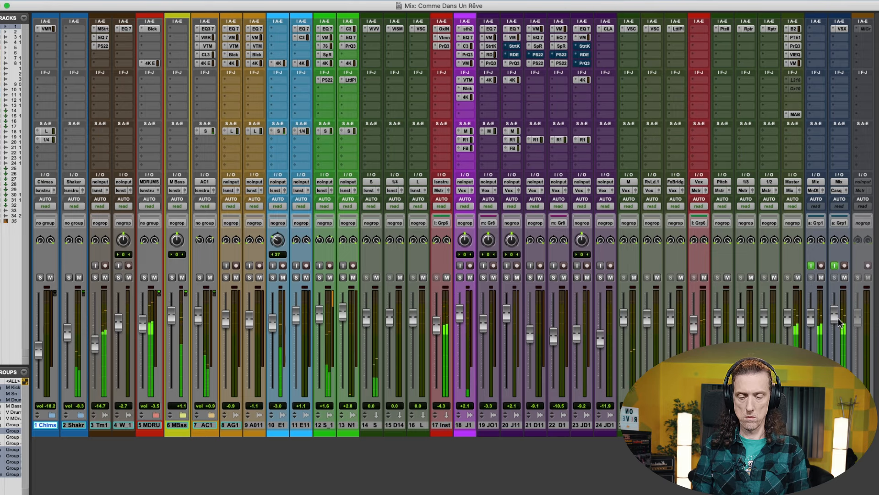
click(837, 315)
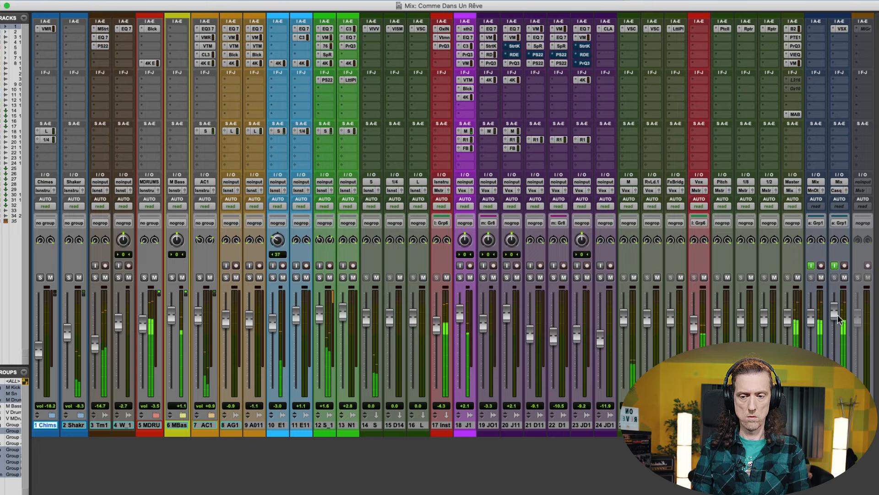
key(super+equal)
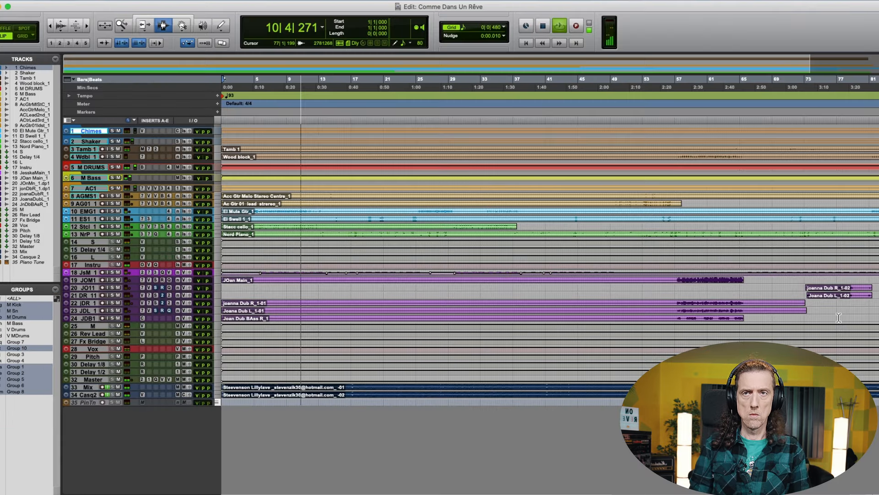
- Zoom out to show the whole song, and play it from bar 56 to check the passage with the dub vocals
key(super+bracketleft)
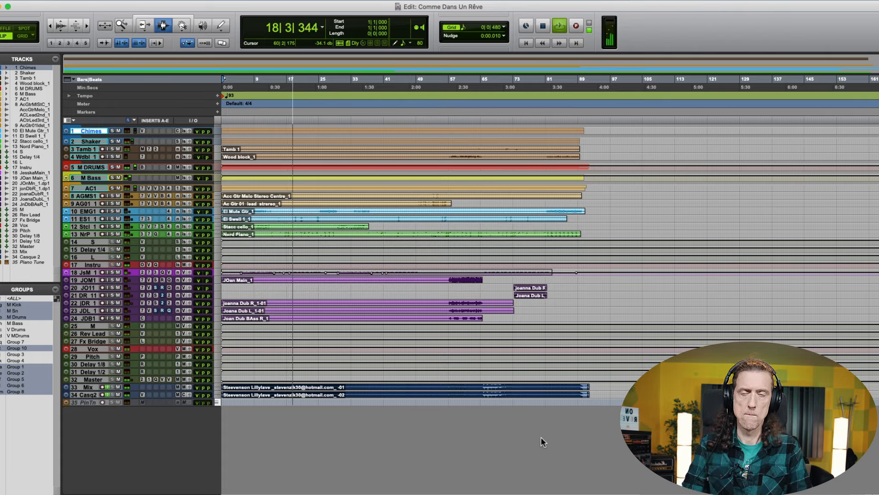
key(super+equal)
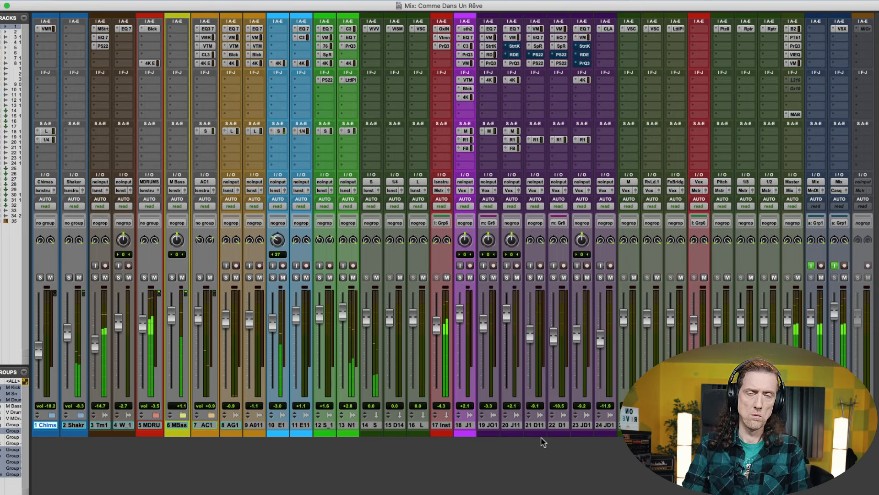
key(super+equal)
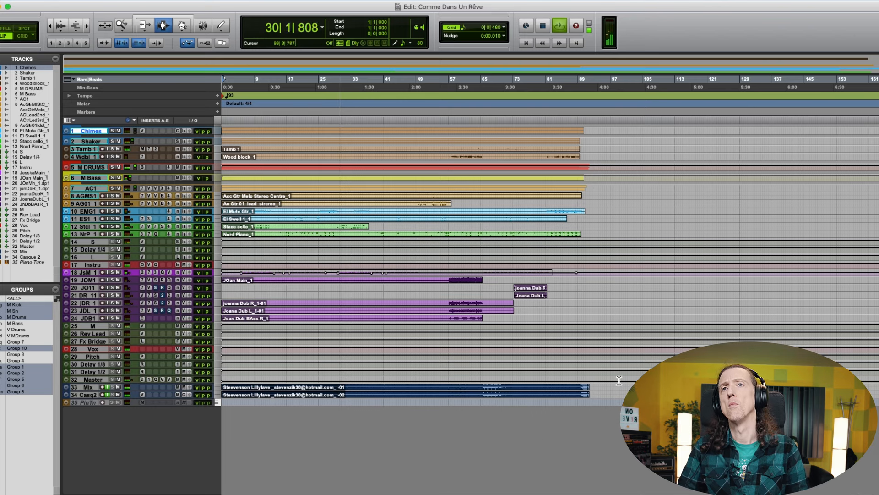
click(444, 312)
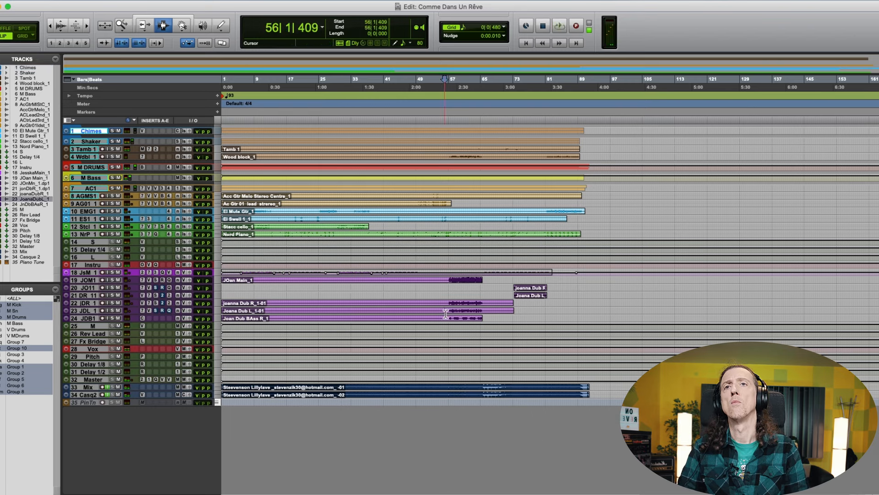
key(space)
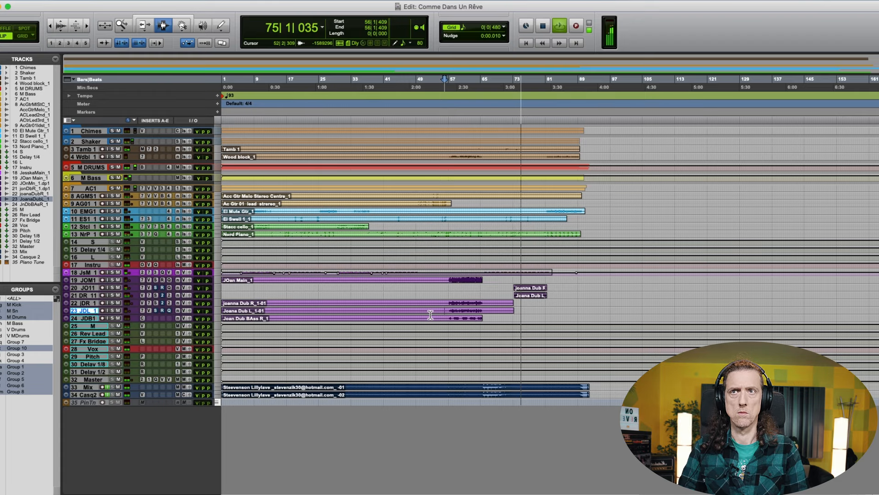
key(space)
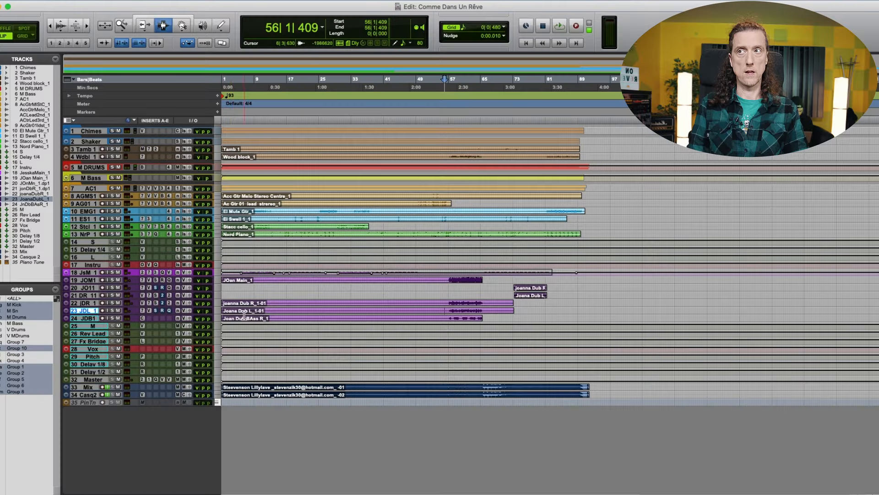
- Mute the Vox bus in the mixer and return to the edit view
key(super+equal)
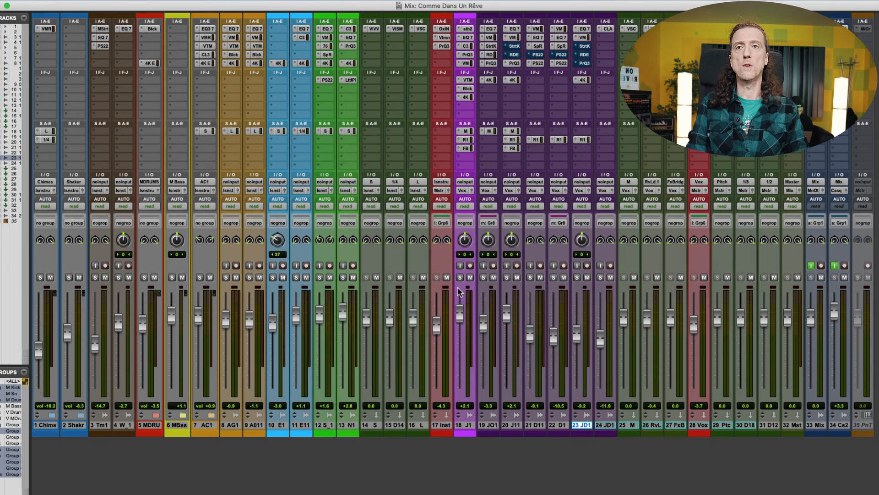
click(704, 277)
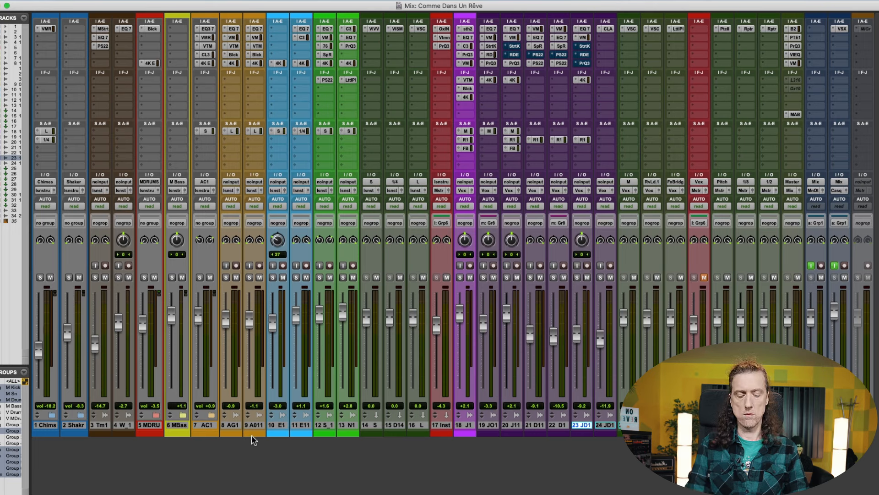
key(super+equal)
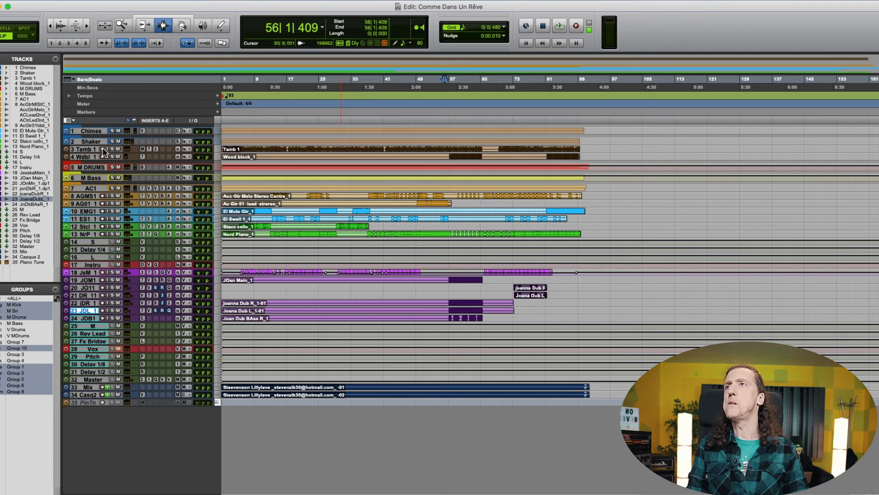
- Enlarge the Shaker folder track and examine the three loop tracks inside it before collapsing it again
drag(97, 145, 80, 174)
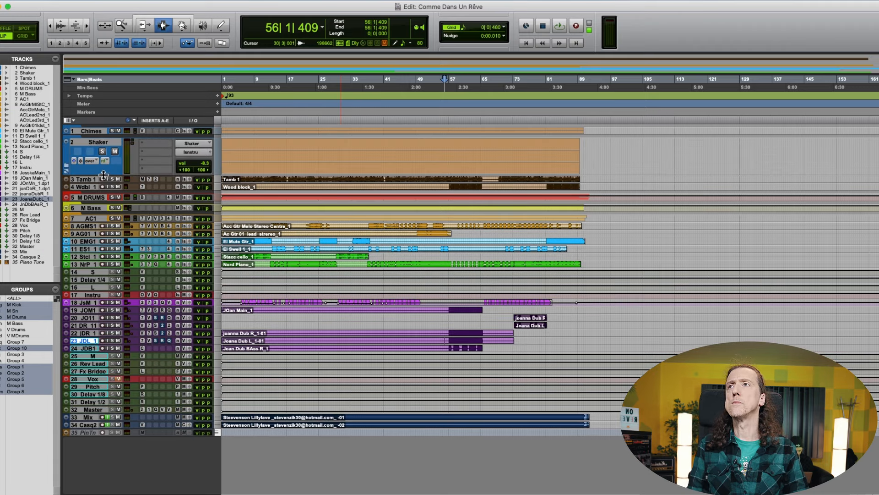
click(66, 167)
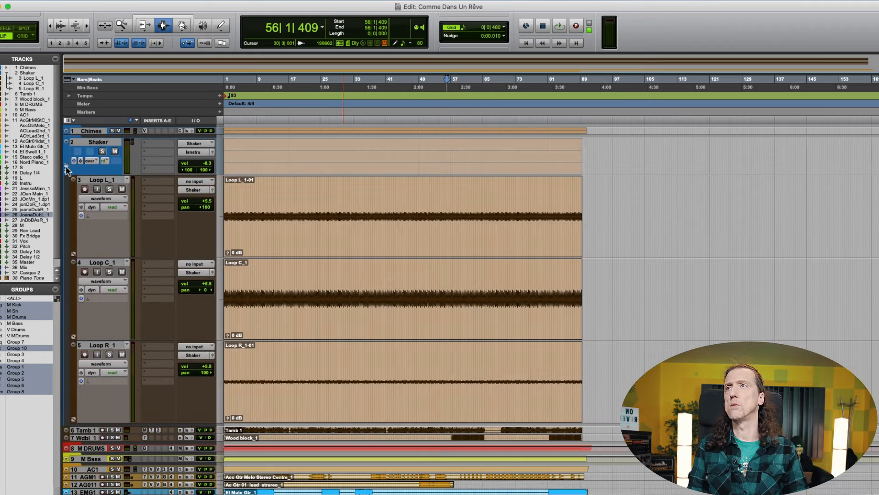
click(65, 166)
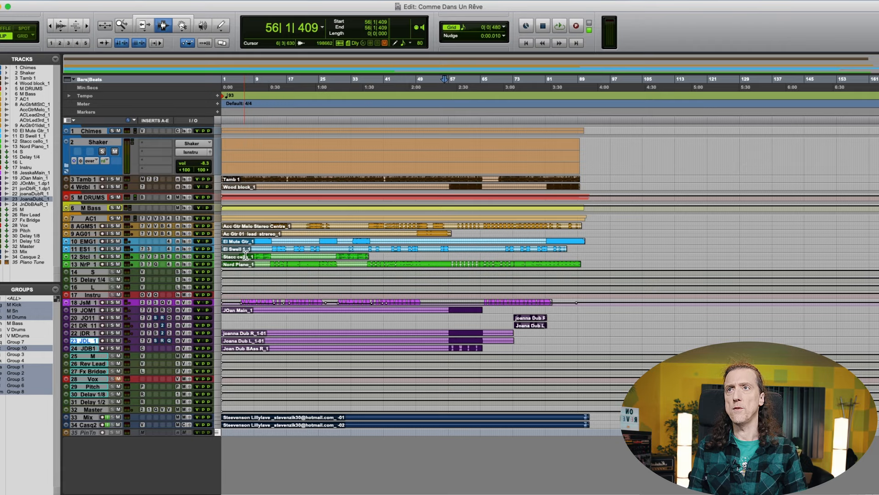
key(super+equal)
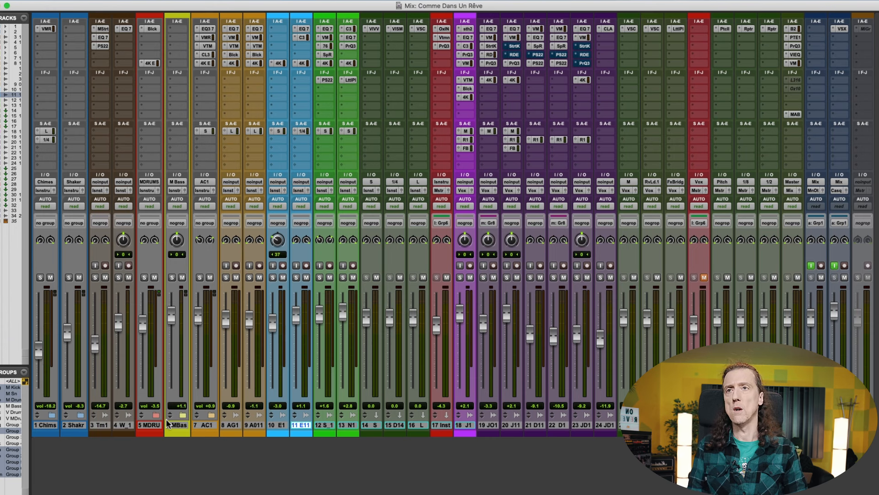
key(super+equal)
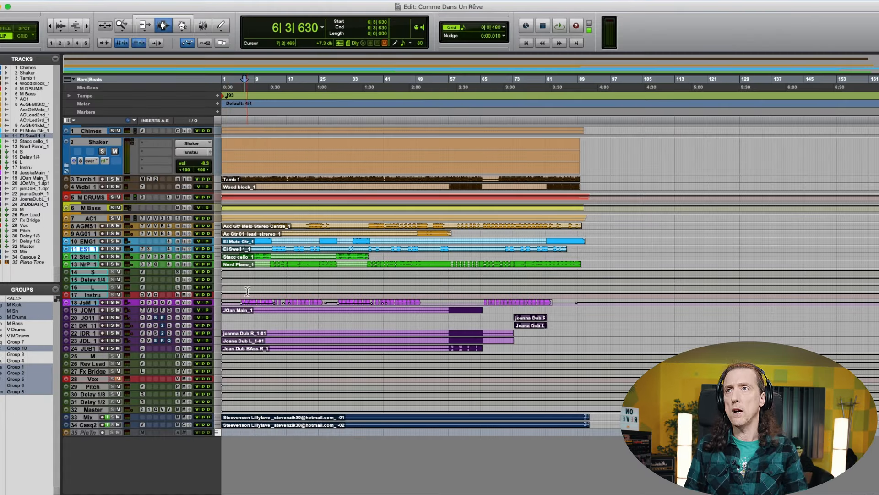
- Change all tracks to a uniform medium height, and create a Mix/Edit group from El Mute Gtr_1 and El Swell 1_1
alt+click(216, 256)
click(221, 278)
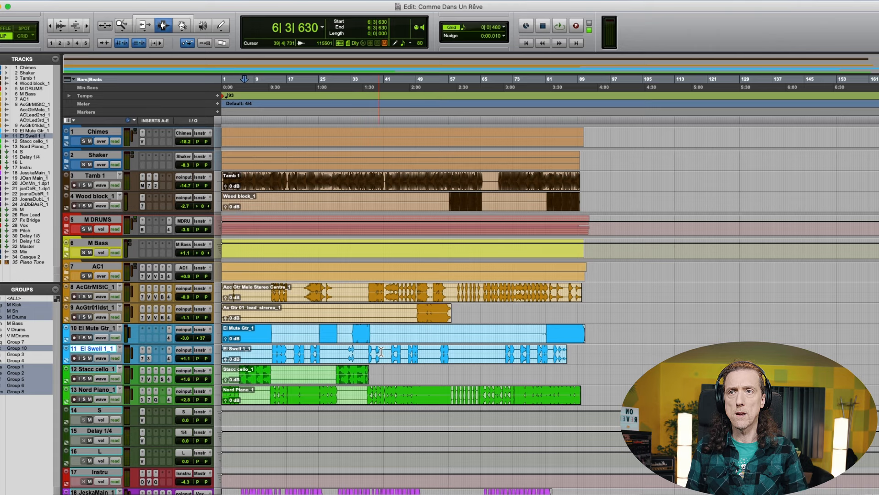
shift+click(97, 329)
key(super+g)
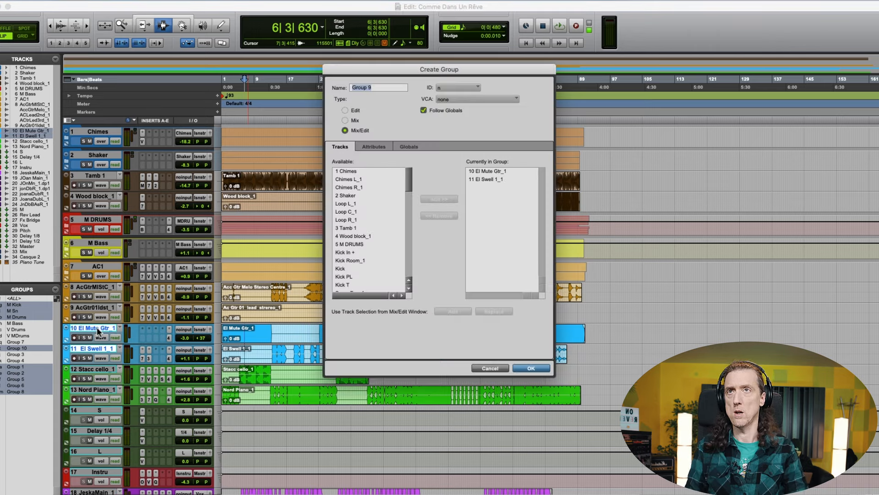
key(Return)
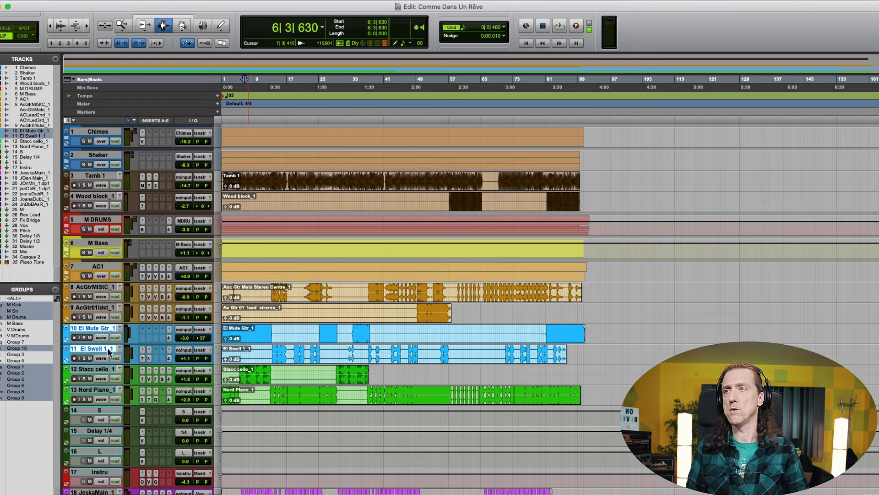
- Move the El Swell 1_1 track below Nord Piano_1, and group Stacc cello_1 with Nord Piano_1
click(94, 348)
drag(94, 348, 101, 398)
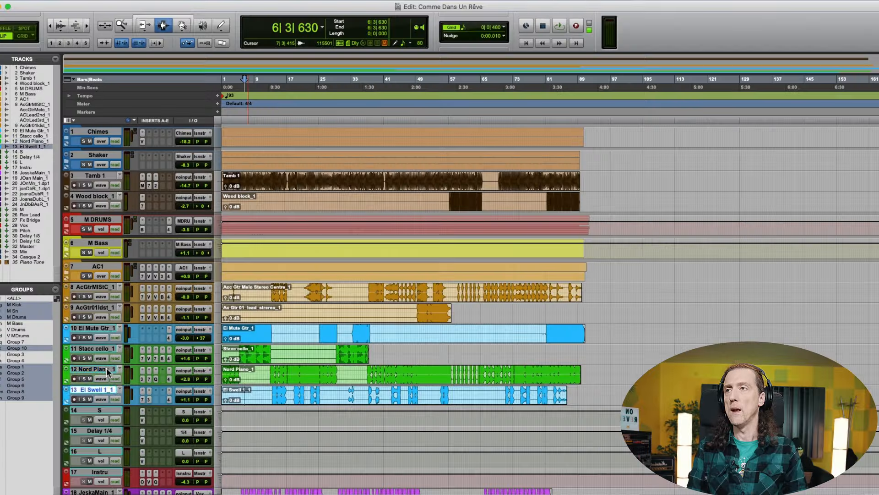
click(105, 371)
shift+click(109, 352)
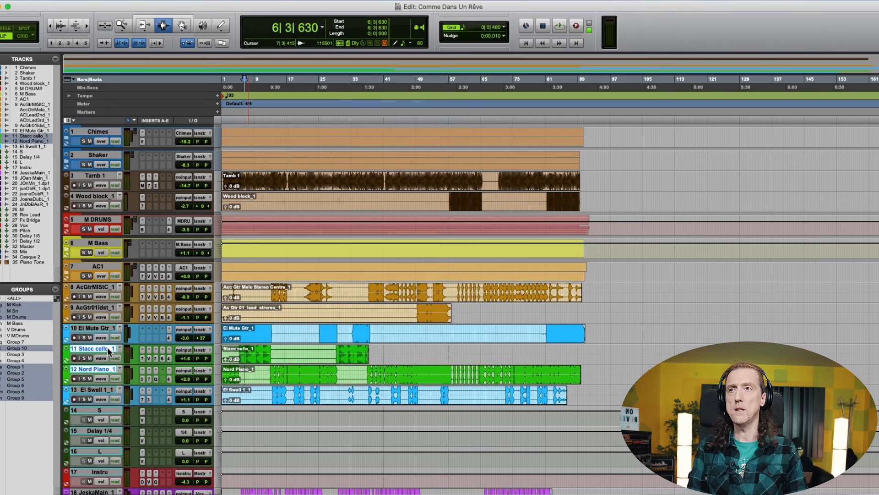
key(super+g)
key(Return)
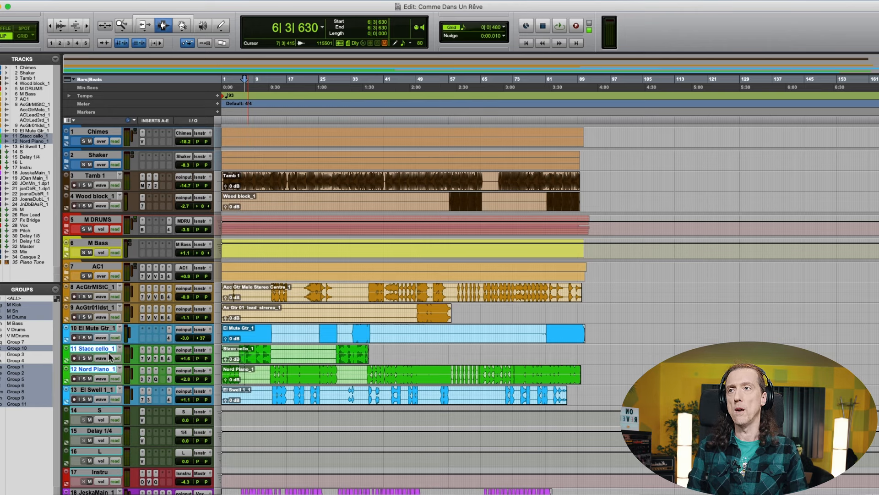
click(108, 351)
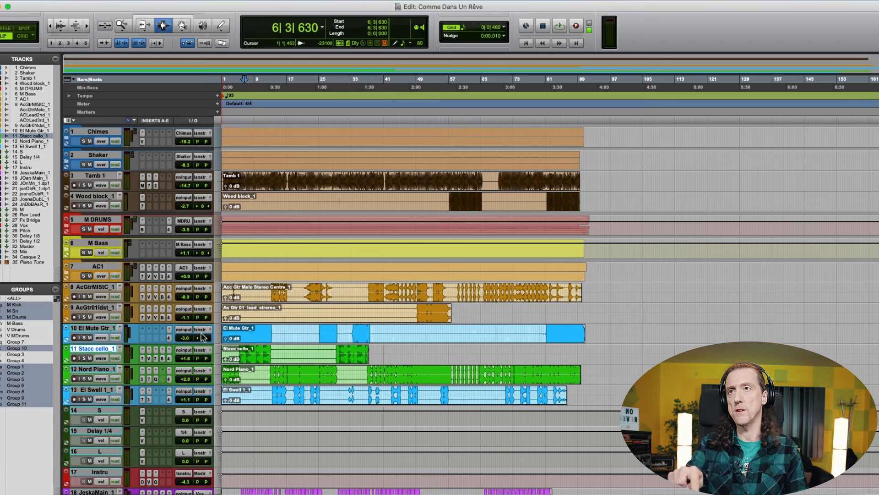
- Examine the tracks inside the AC1 folder, and audition the acoustic guitar melody track soloed with AC1 from about bar 22
click(66, 274)
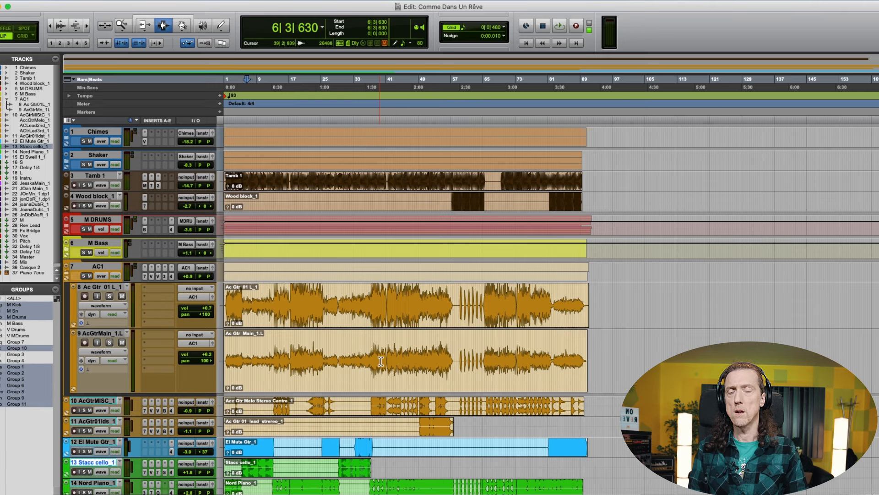
click(275, 362)
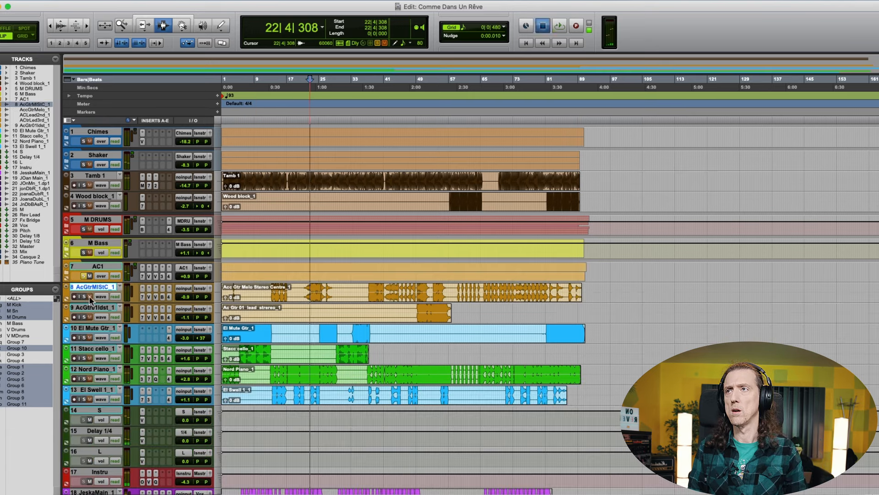
key(space)
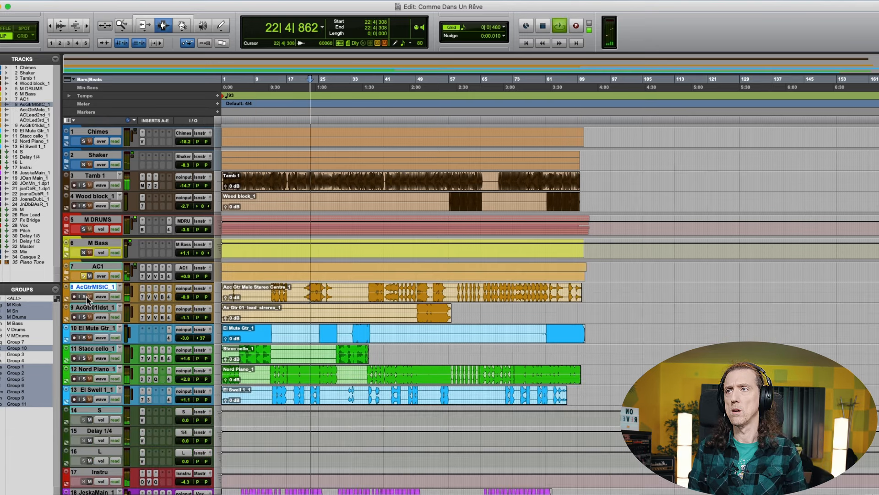
click(84, 296)
key(space)
- Play from bar 50 with AcGtr01ldst_1 soloed too, muting and unmuting it to compare the guitars
click(422, 307)
key(space)
click(84, 316)
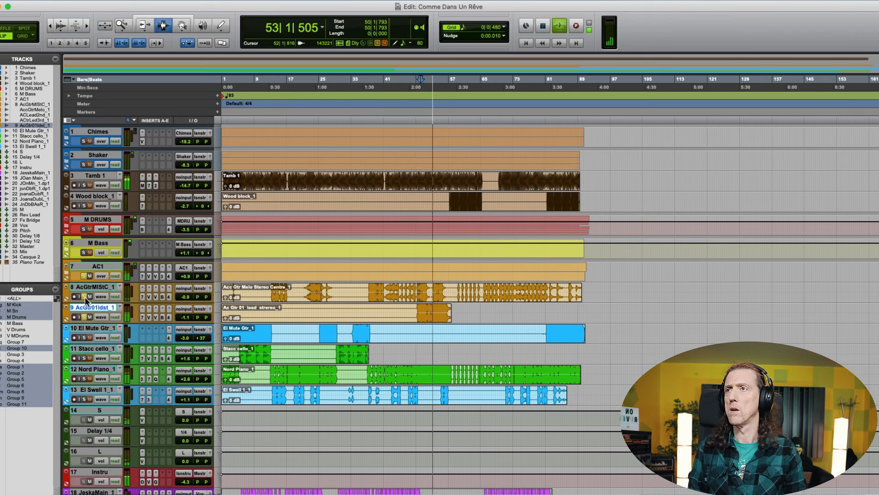
click(89, 318)
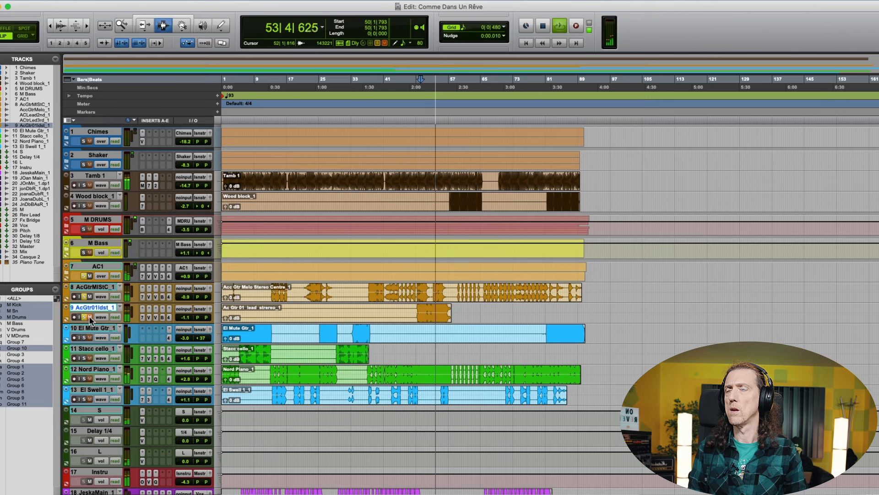
click(90, 317)
key(space)
- Replay the AcGtr01ldst_1 part from bar 50, and clear the solos on the acoustic guitar tracks
click(85, 275)
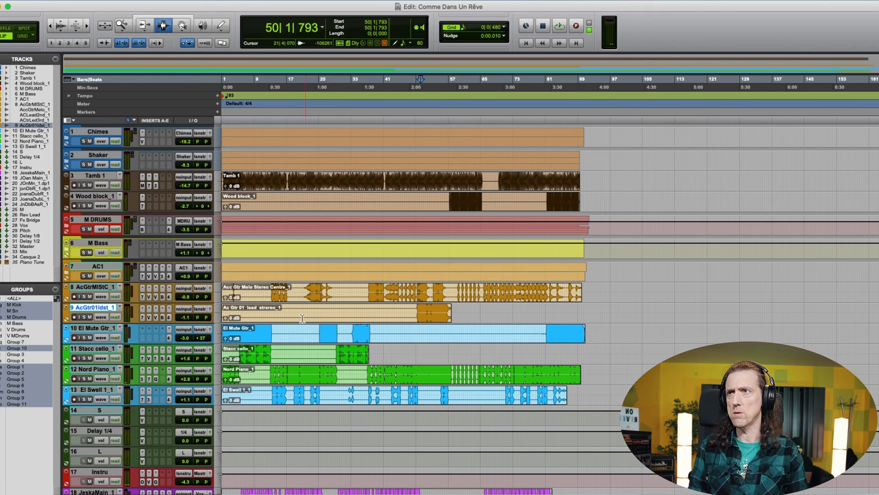
click(84, 317)
key(space)
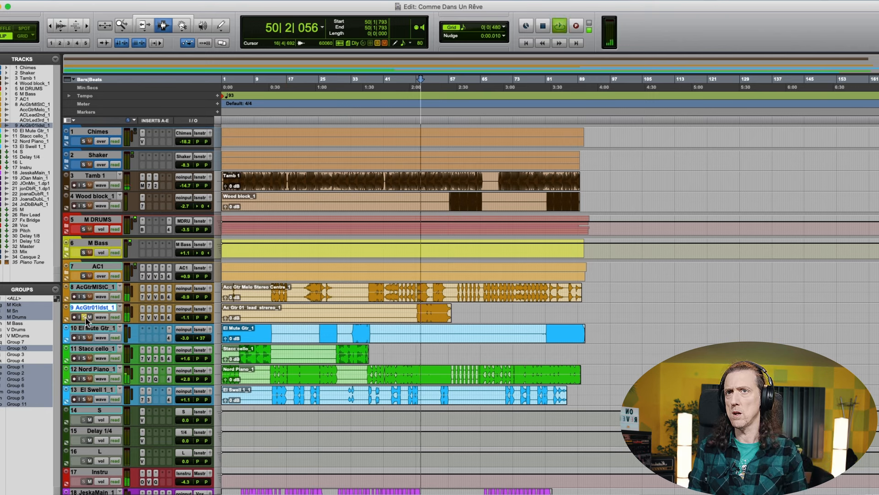
key(space)
click(84, 297)
key(space)
key(space)
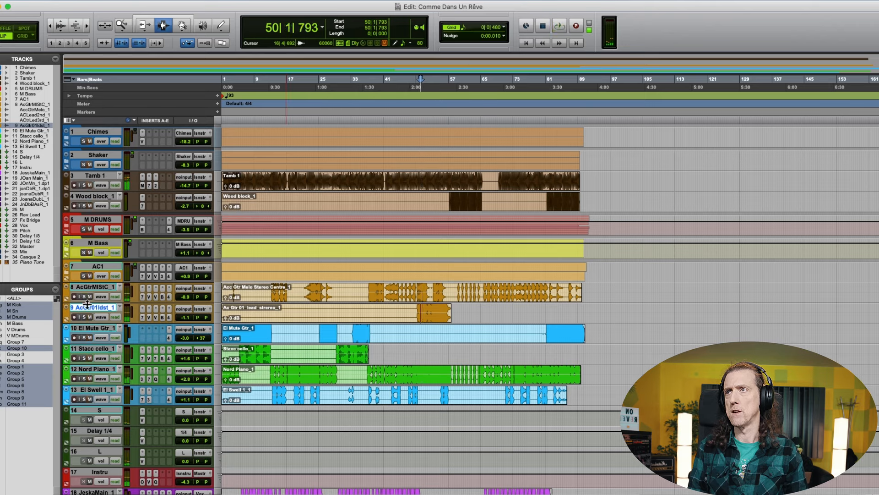
- Switch AC1, both acoustic guitar tracks below it and the El Mute Gtr and El Swell group to the volume automation view
click(262, 275)
key(minus)
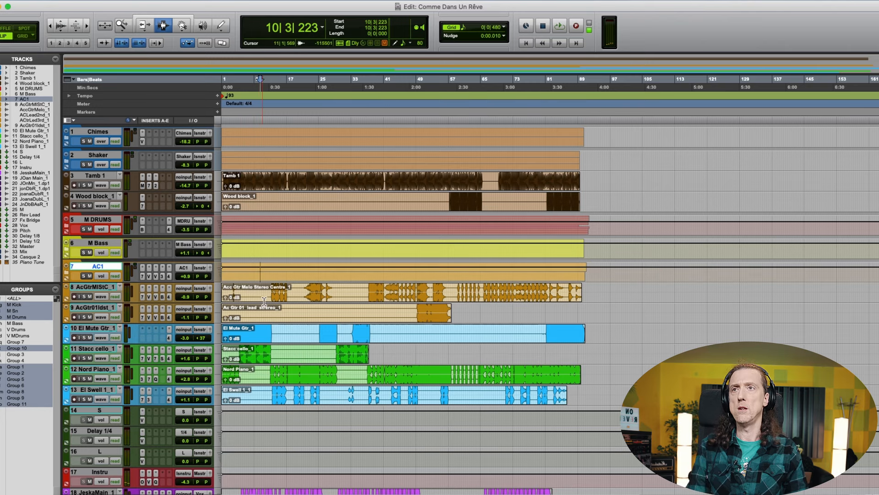
click(264, 296)
key(minus)
click(262, 319)
key(minus)
click(267, 334)
key(minus)
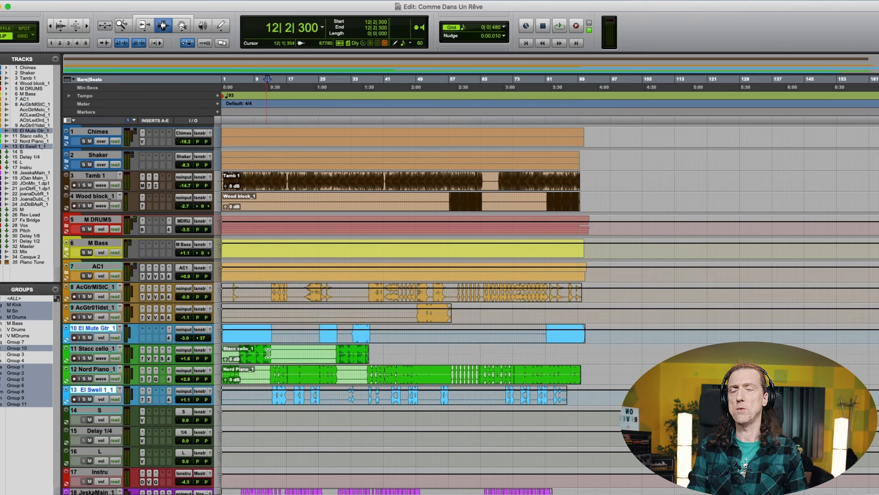
- Switch the Stacc cello and Nord Piano group, Wood block_1, Tamb 1, Shaker and Chimes to the volume automation view
click(268, 353)
key(minus)
click(286, 203)
key(minus)
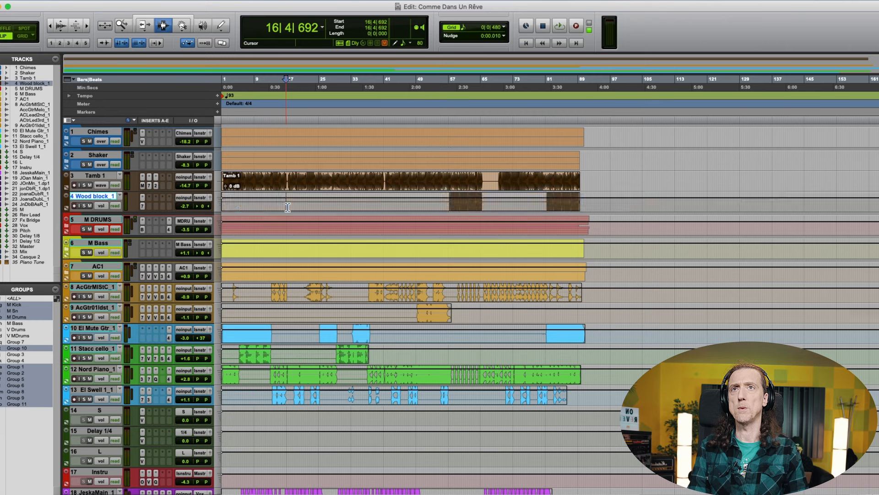
click(270, 184)
key(minus)
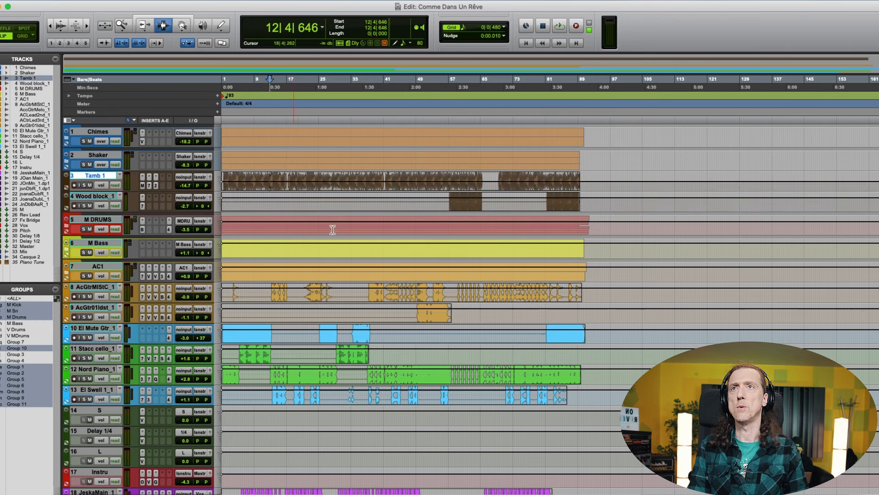
click(320, 165)
key(minus)
click(306, 133)
key(minus)
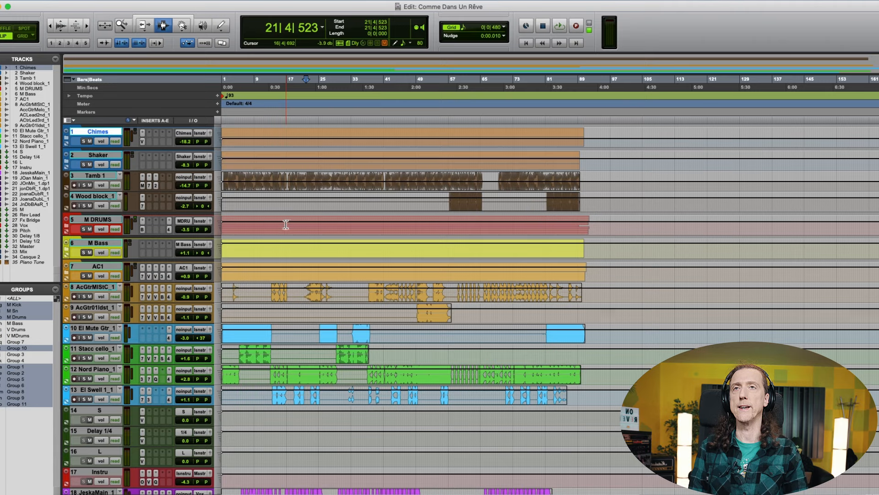
- Review the track order in the edit and mix windows, starting from Chimes and highlighting only the M DRUMS track
scroll(114, 225, down, 4)
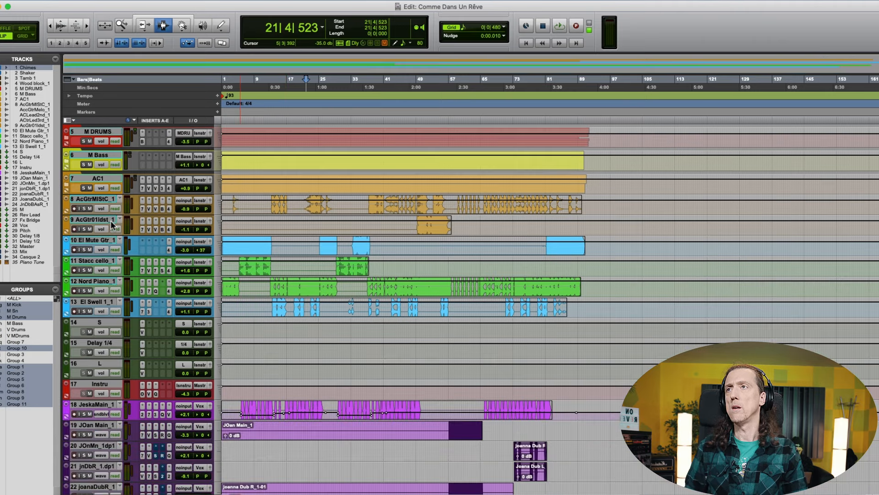
scroll(117, 220, up, 4)
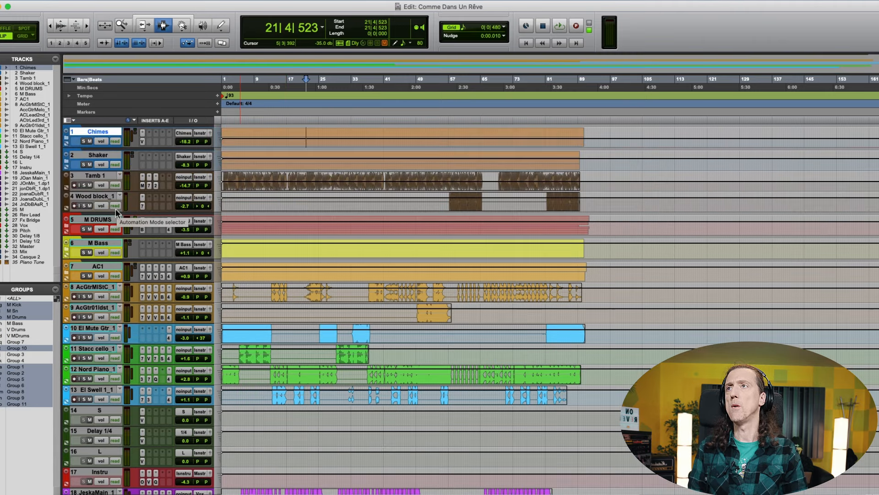
key(super+equal)
alt+click(87, 425)
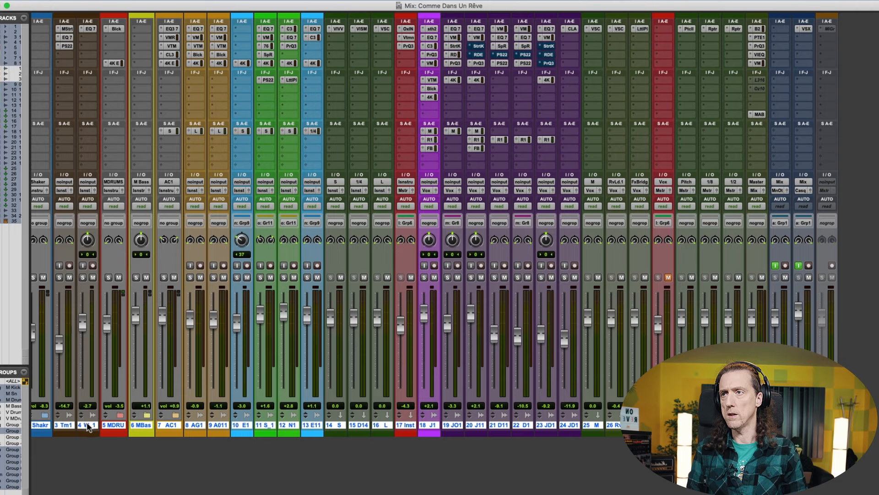
click(114, 425)
scroll(151, 412, left, 2)
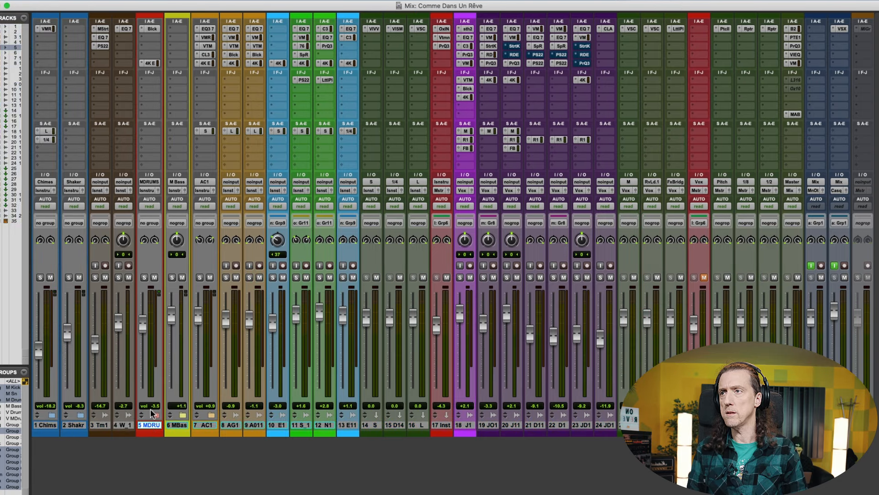
key(super+equal)
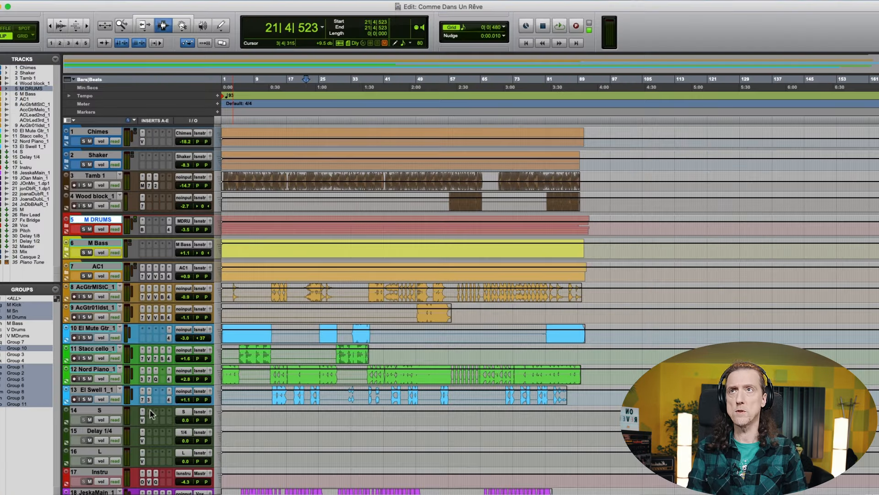
- Examine the contents of the Chimes and Shaker folders, and collapse both folders
click(66, 140)
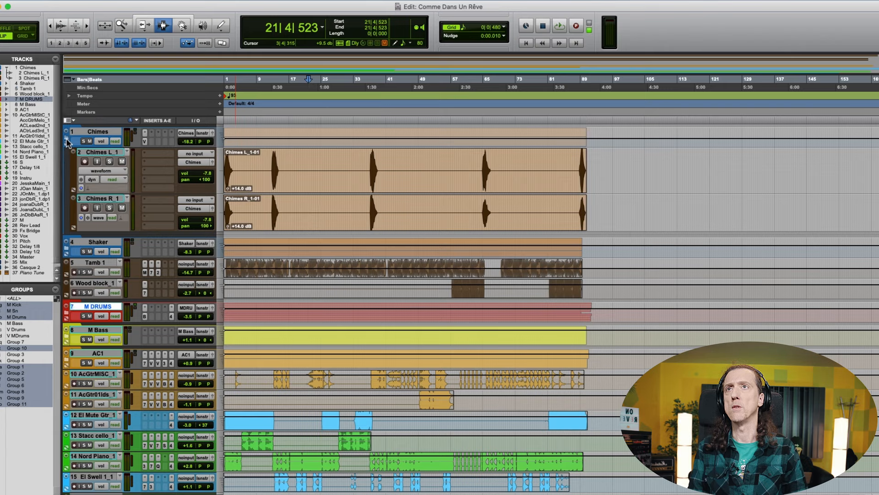
click(67, 140)
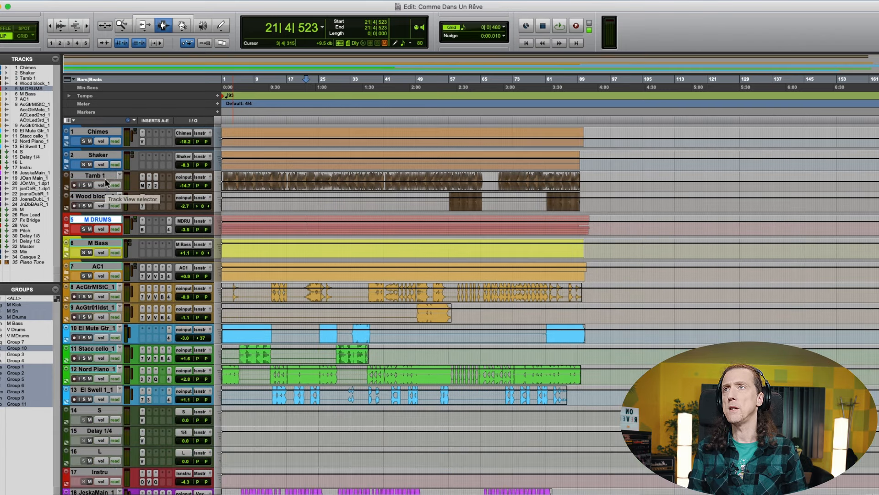
click(65, 162)
click(65, 163)
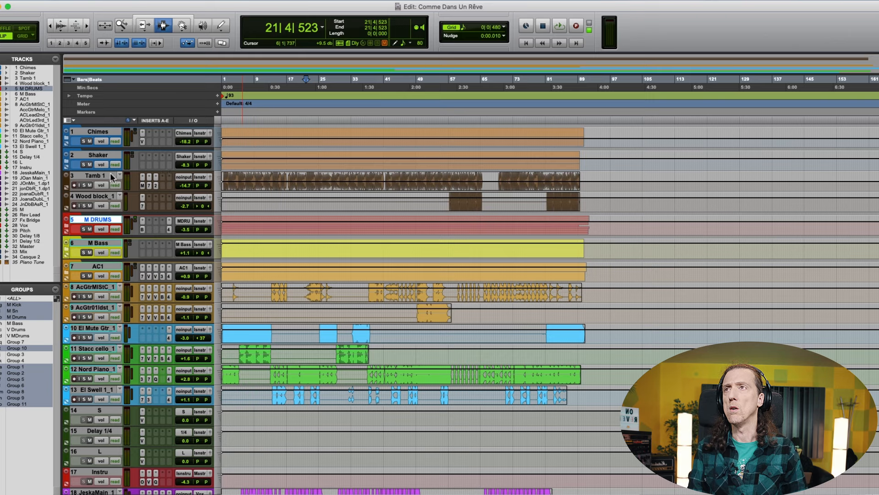
- Group the Shaker, Tamb 1 and Wood block_1 tracks, and clear the track selection
click(100, 156)
shift+click(97, 194)
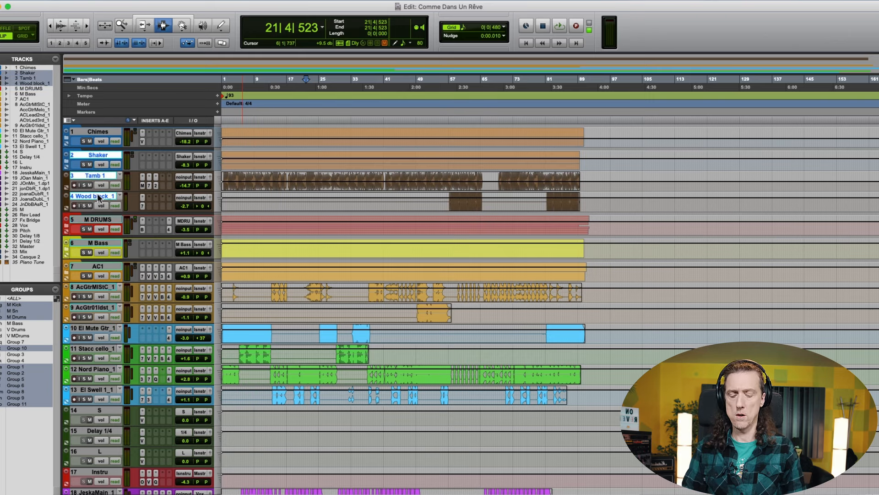
key(super+g)
key(Return)
alt+click(105, 176)
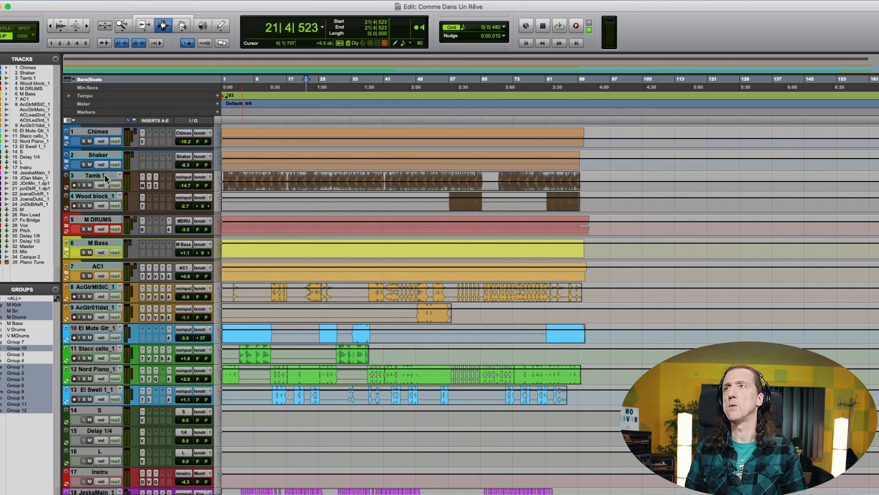
- Rearrange the tracks so Shaker comes first and Chimes, Tamb 1 and Wood block_1 sit below El Swell 1_1, and show the mixer
click(104, 157)
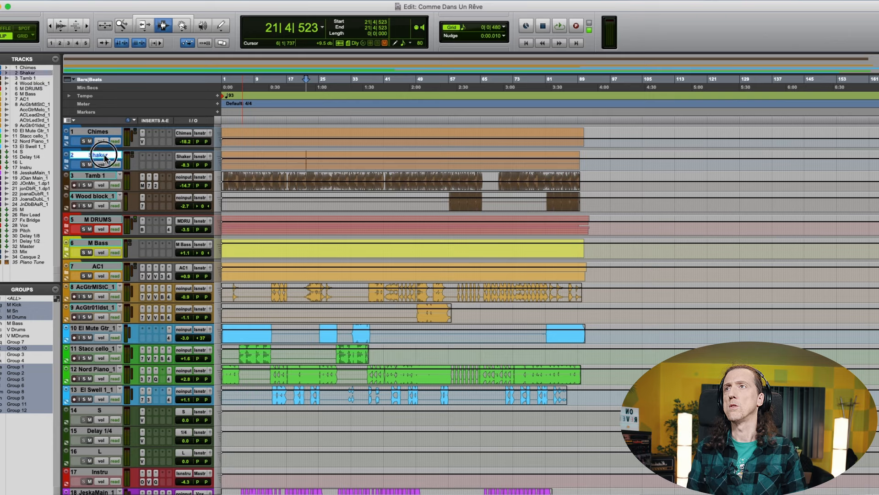
drag(105, 156, 98, 406)
key(super+equal)
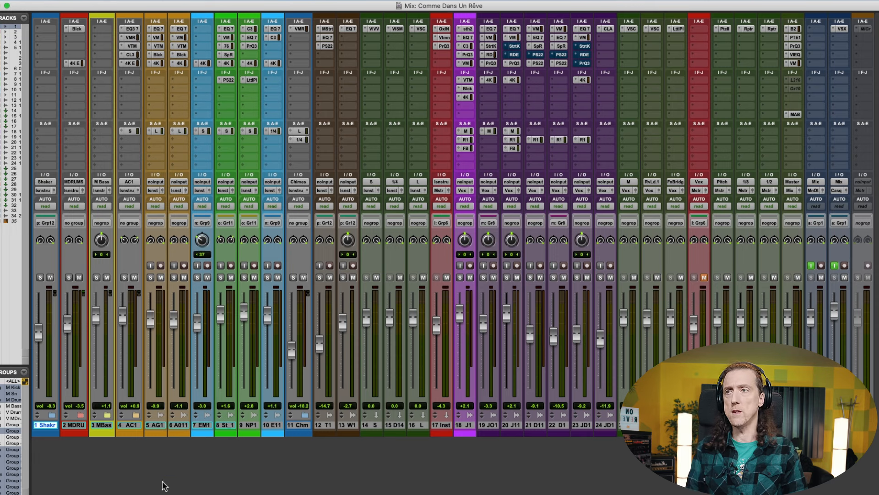
- Go through the mixer channels one by one from Shaker to Stacc cello_1 to review the fader order, and return to the edit window
click(326, 425)
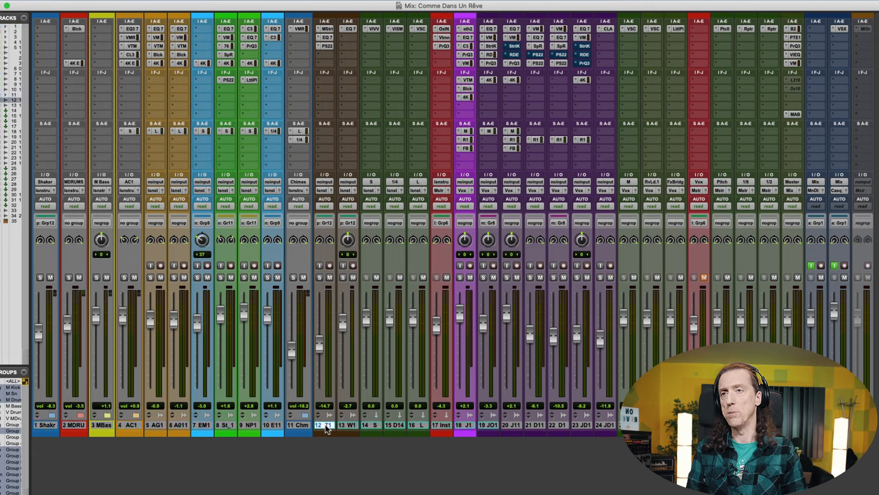
click(46, 425)
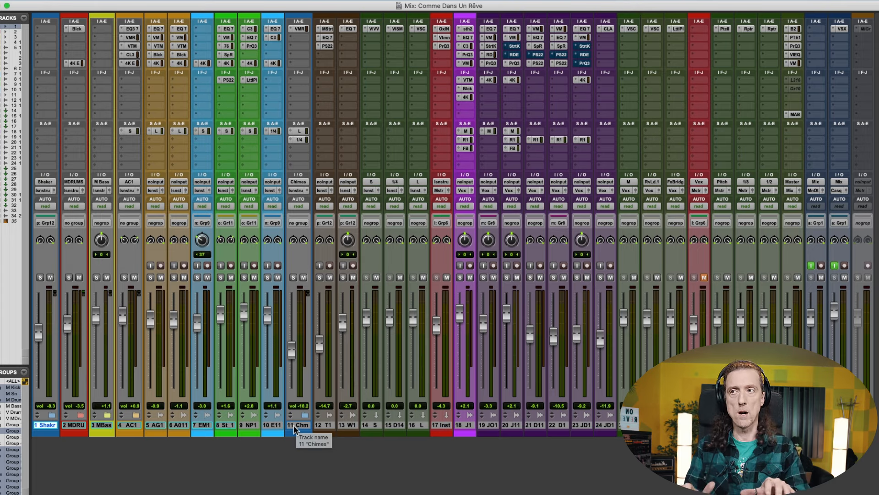
click(77, 426)
click(106, 425)
click(131, 425)
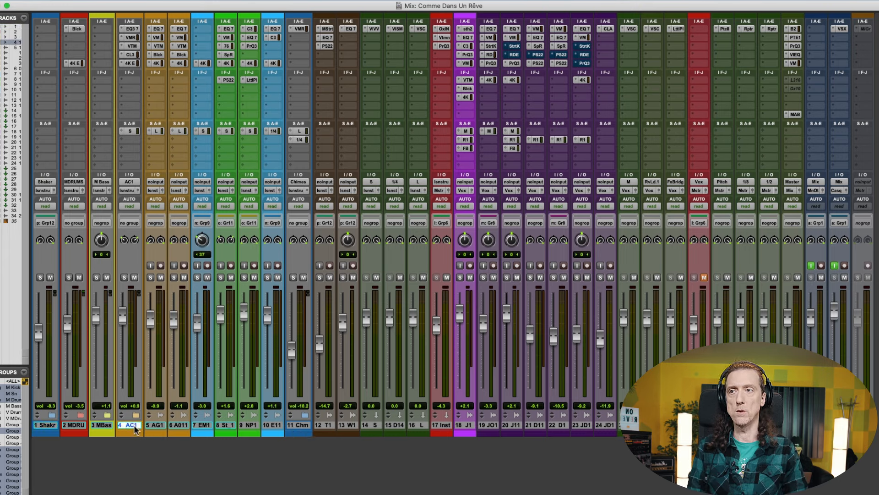
click(157, 426)
click(184, 426)
click(204, 425)
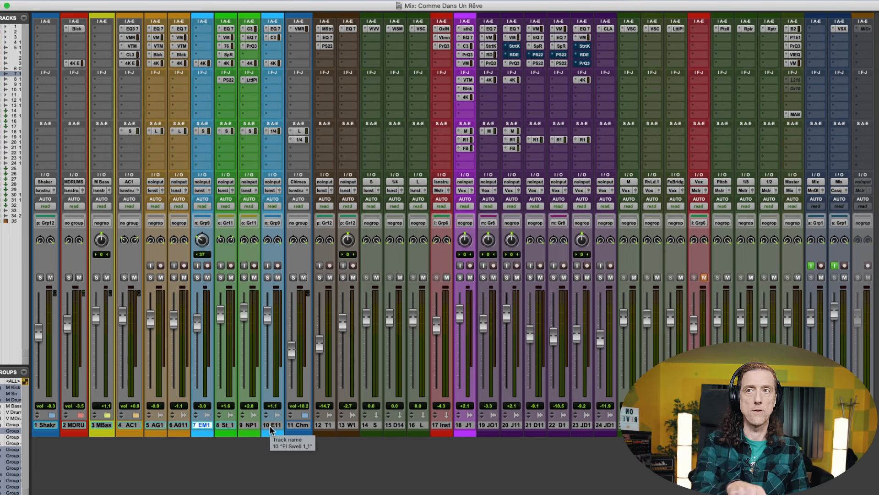
click(230, 425)
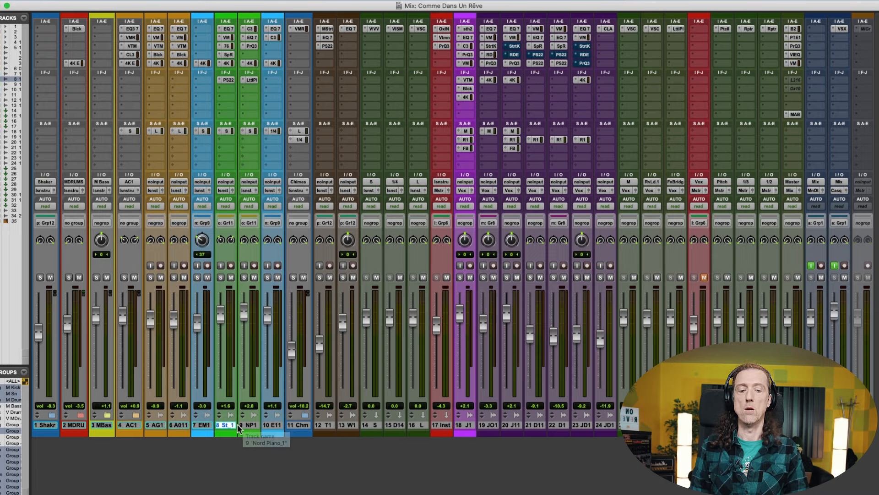
key(super+equal)
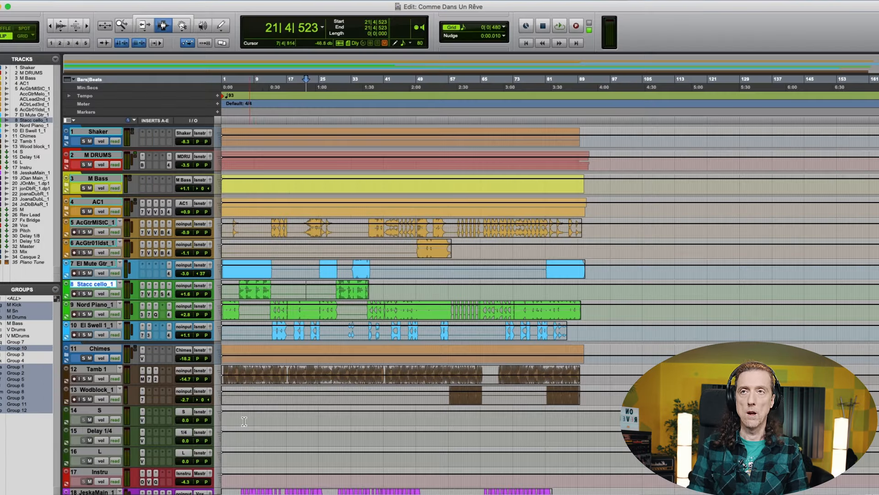
- Select across Stacc cello_1 and Nord Piano_1, play from about bar 50 while watching the mixer meters, and stop at the song start
drag(264, 282, 264, 306)
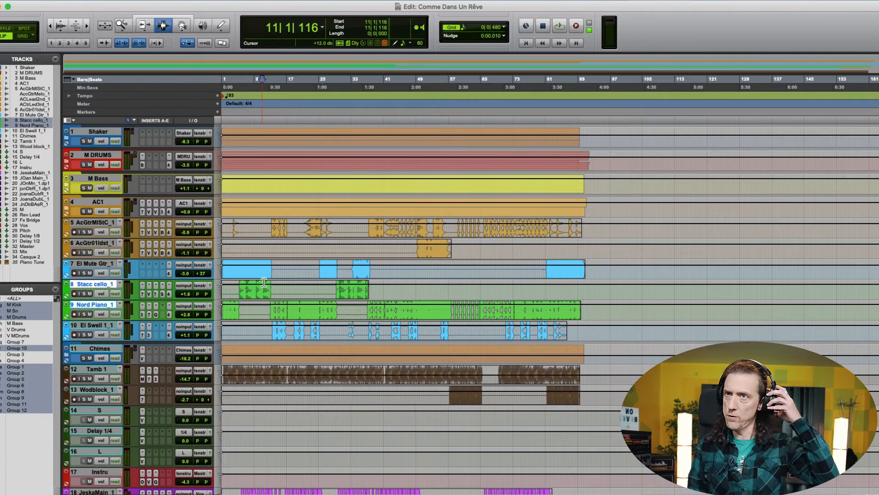
click(396, 309)
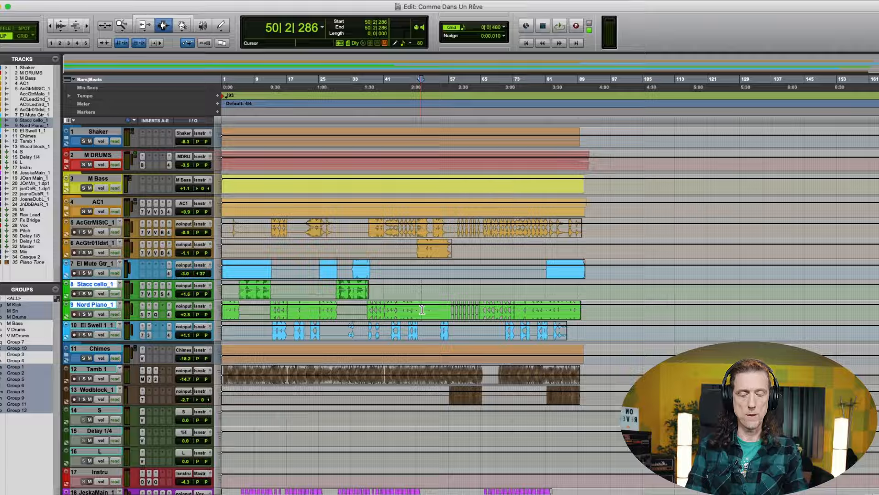
key(super+equal)
key(space)
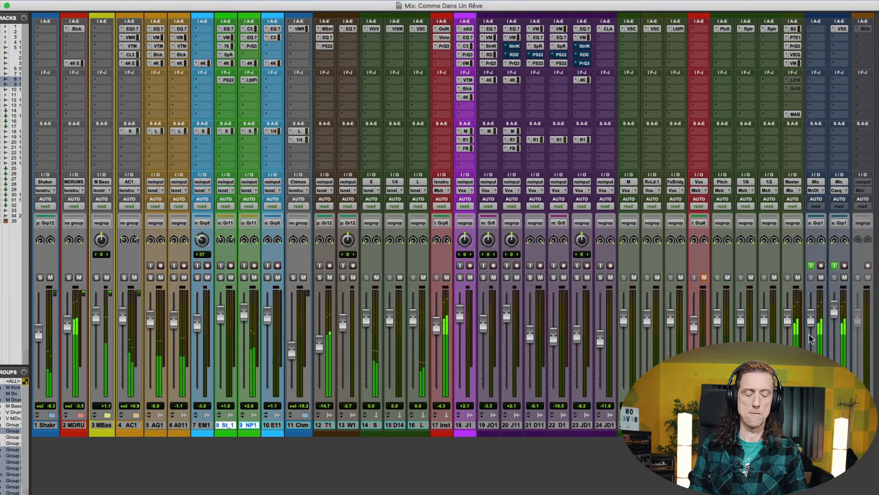
key(super+equal)
key(space)
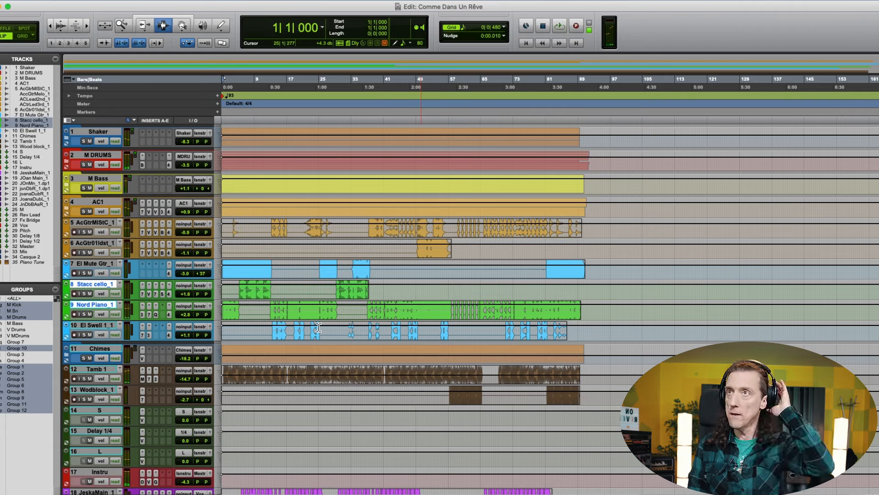
- Set the automation mode of all tracks from Shaker to Wood block_1 to latch
key(super+equal)
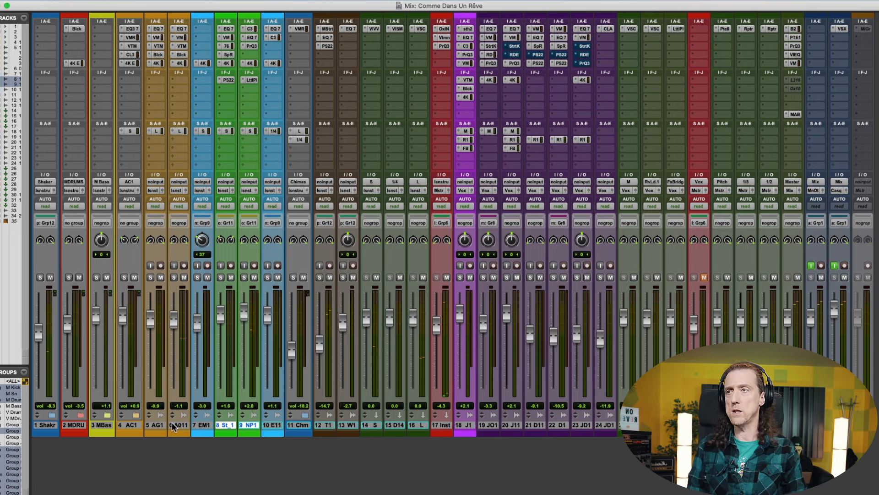
click(44, 425)
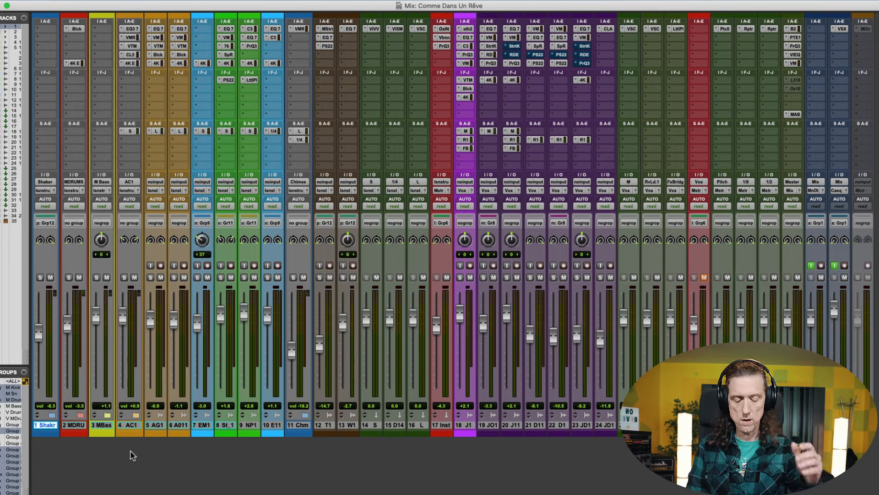
key(super+equal)
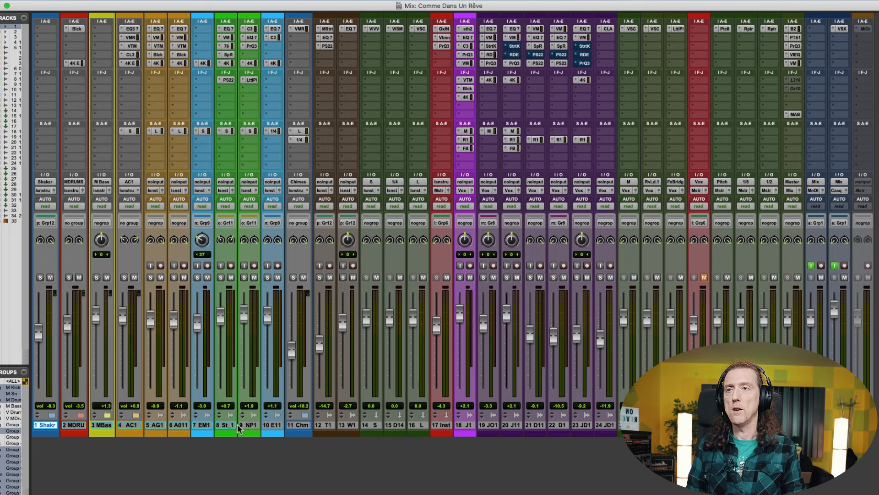
click(229, 425)
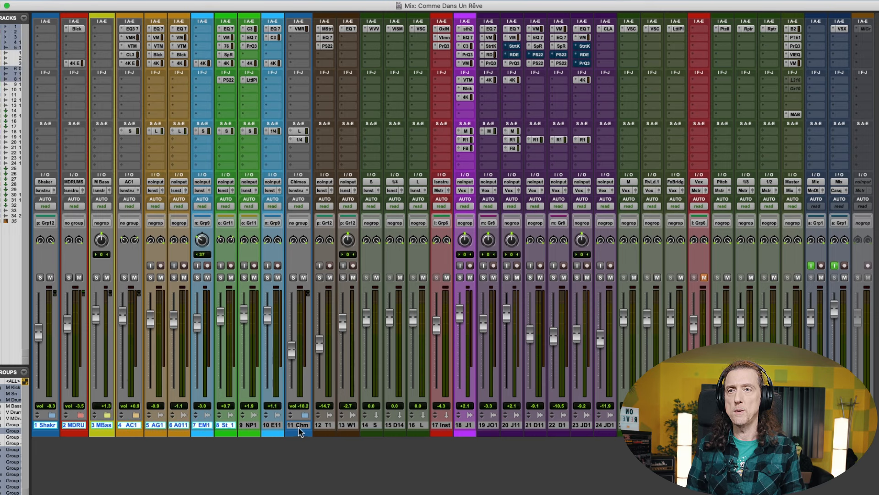
shift+click(351, 427)
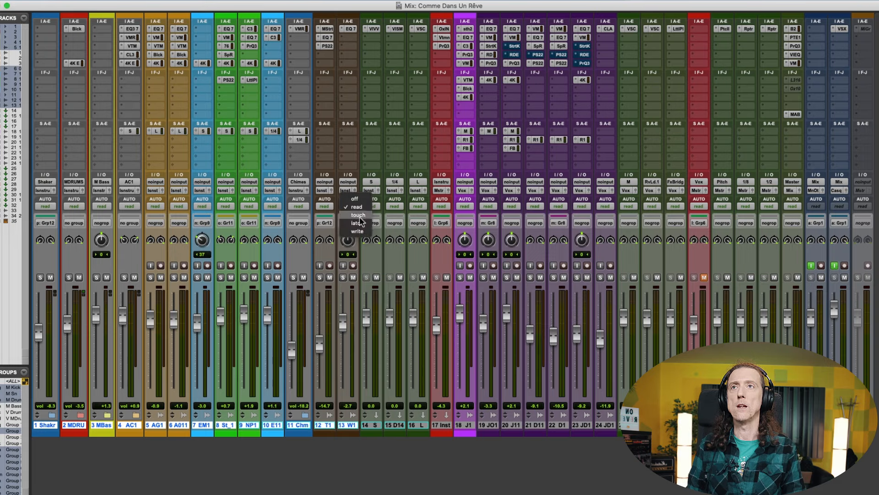
click(361, 224)
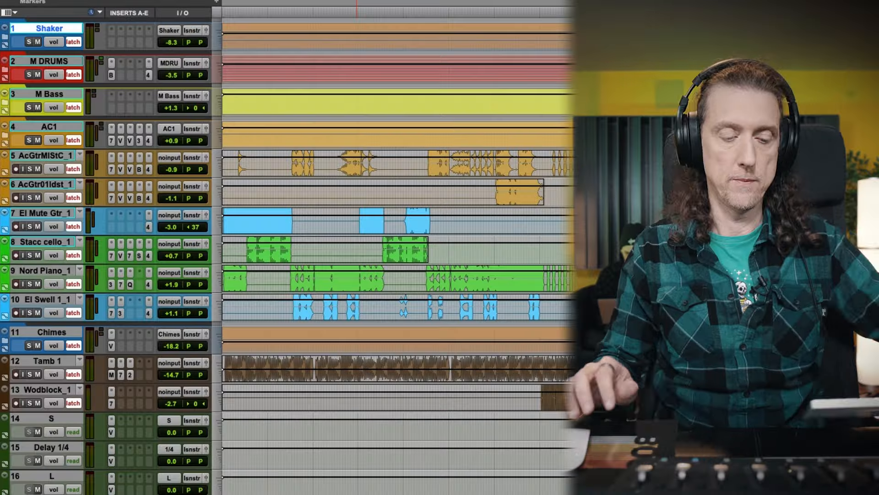
- Play the song from the beginning and write volume automation on the instrument tracks by riding their faders, stopping and resuming playback
key(Return)
key(space)
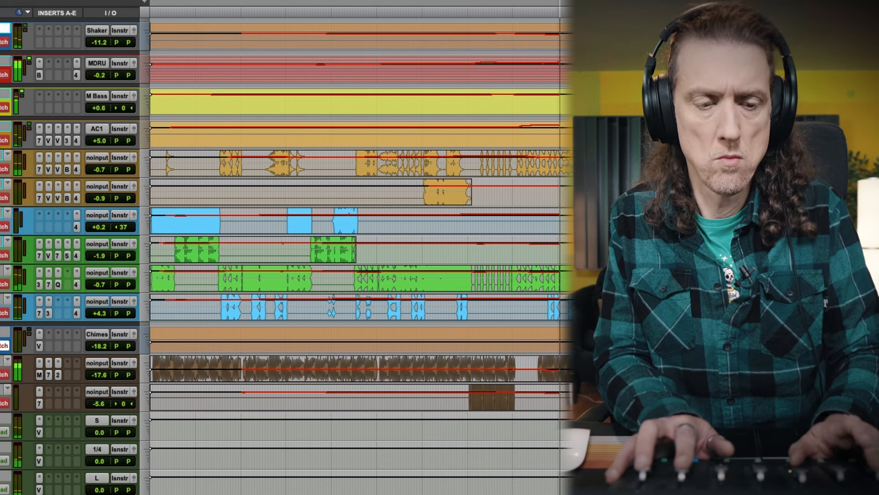
key(space)
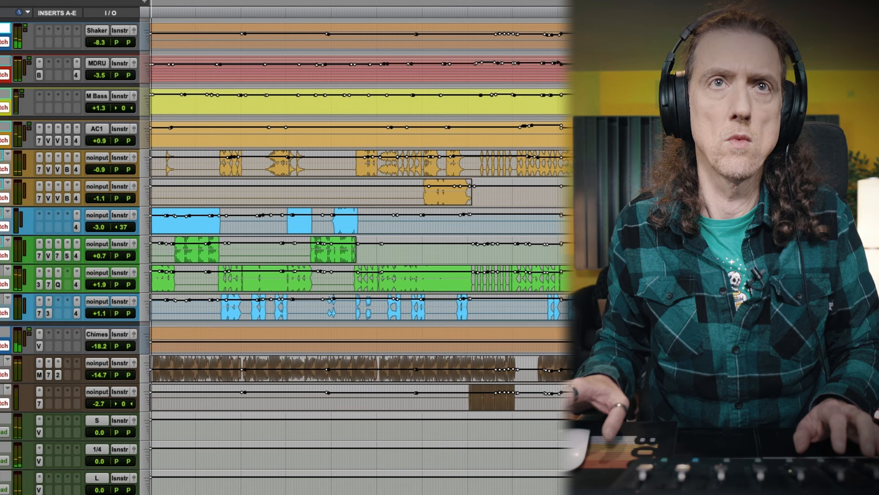
key(space)
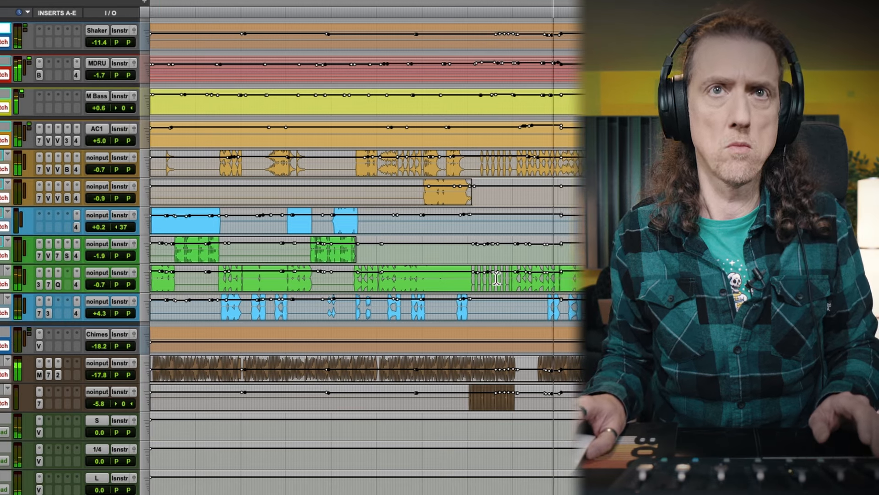
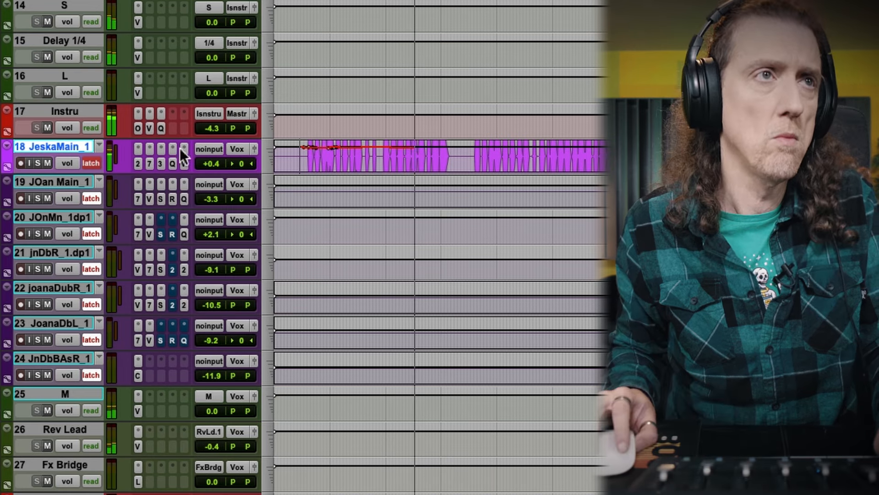
- Enlarge the JeskaMain_1 track and write volume automation over its first two vocal sections by riding its fader during playback
drag(135, 174, 174, 347)
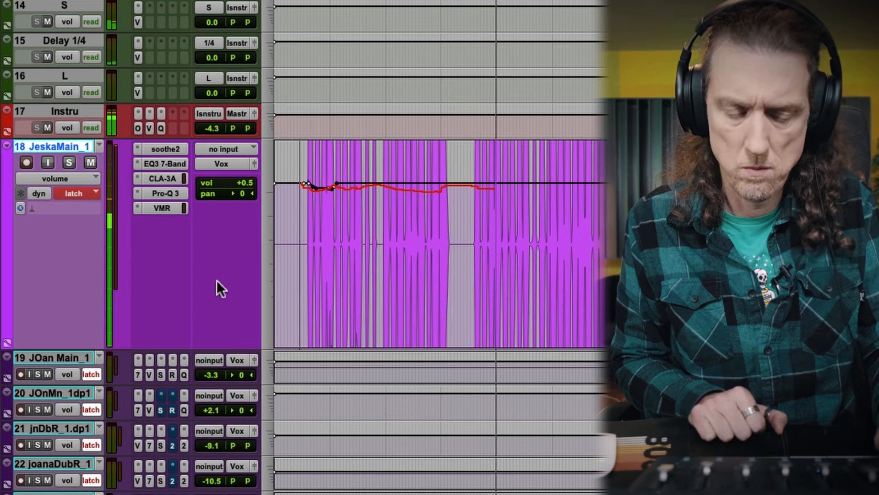
key(space)
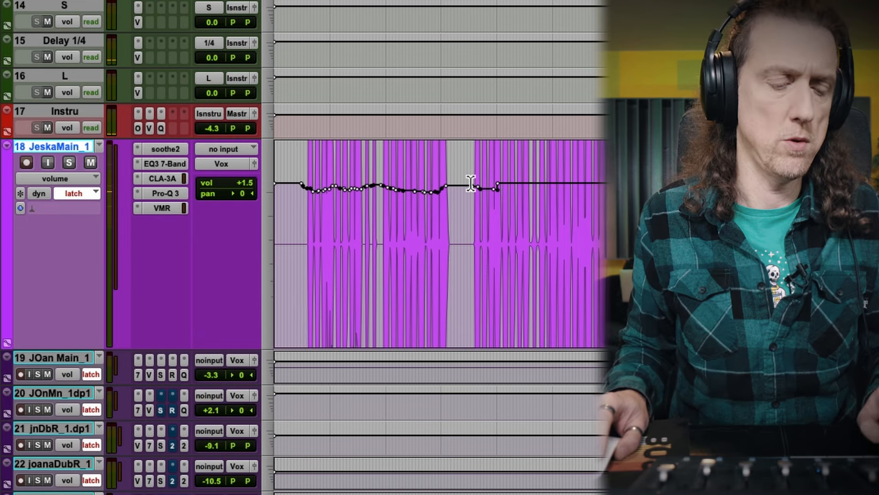
key(space)
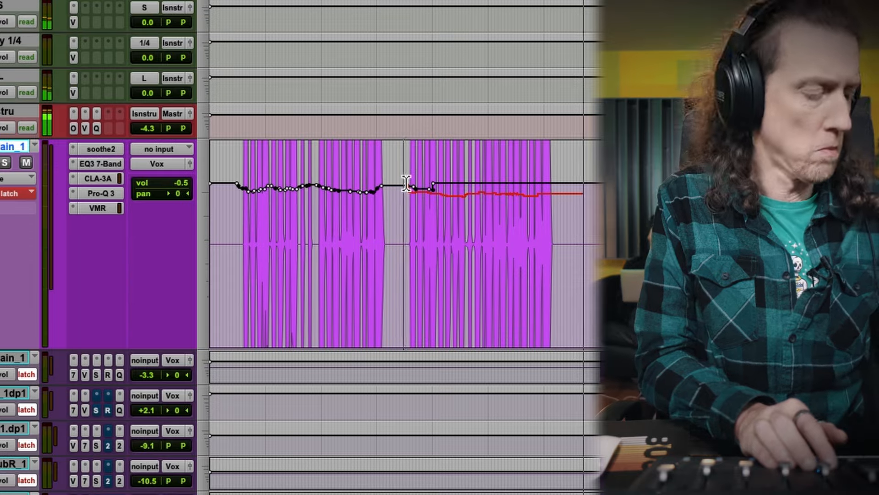
key(ctrl+equal)
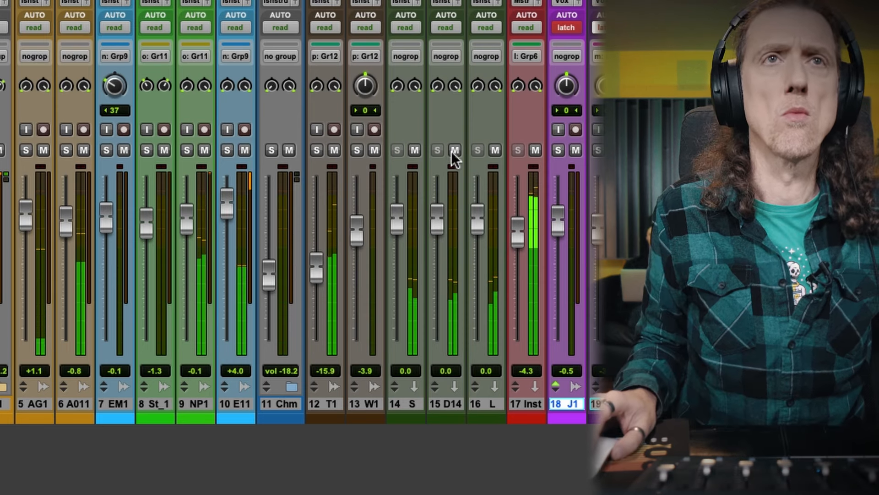
key(ctrl+equal)
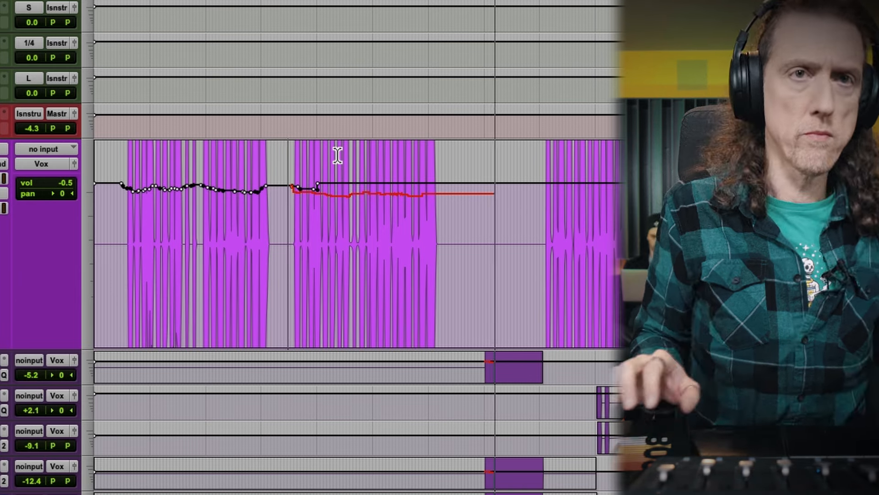
key(space)
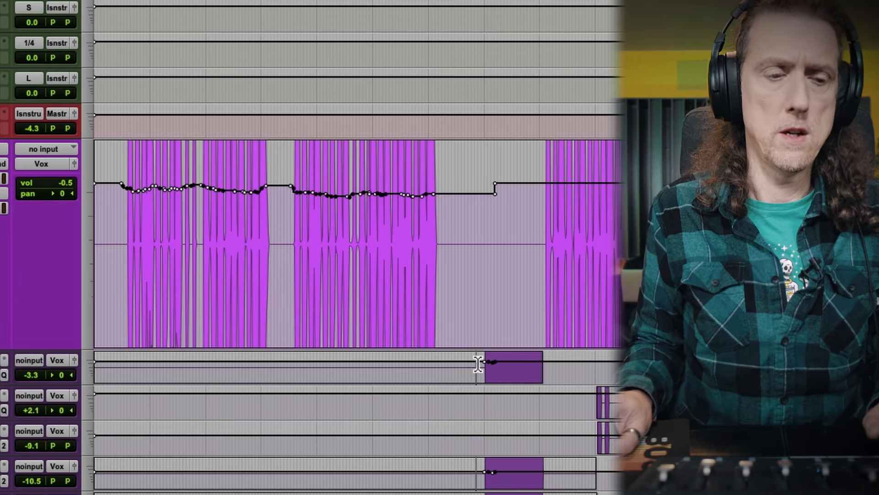
- Play from just before the JOan Main_1 clip and write fader automation on the backing vocals and the start of JeskaMain_1's last section
click(481, 363)
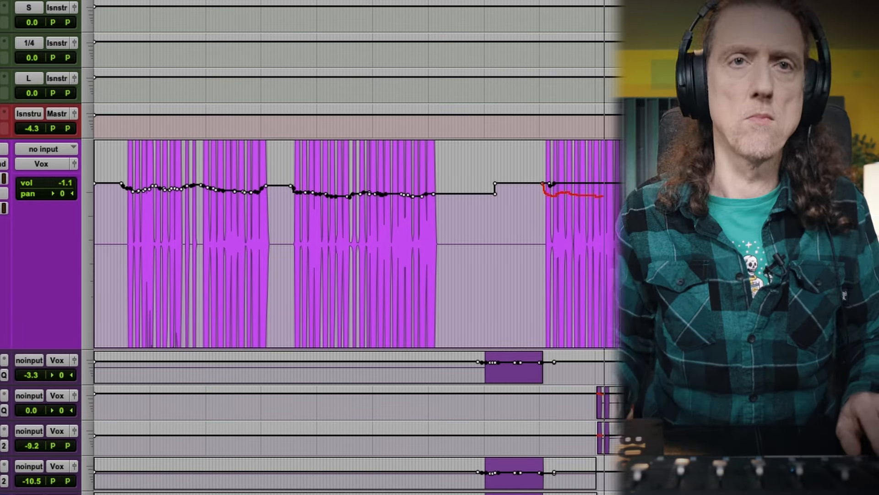
key(space)
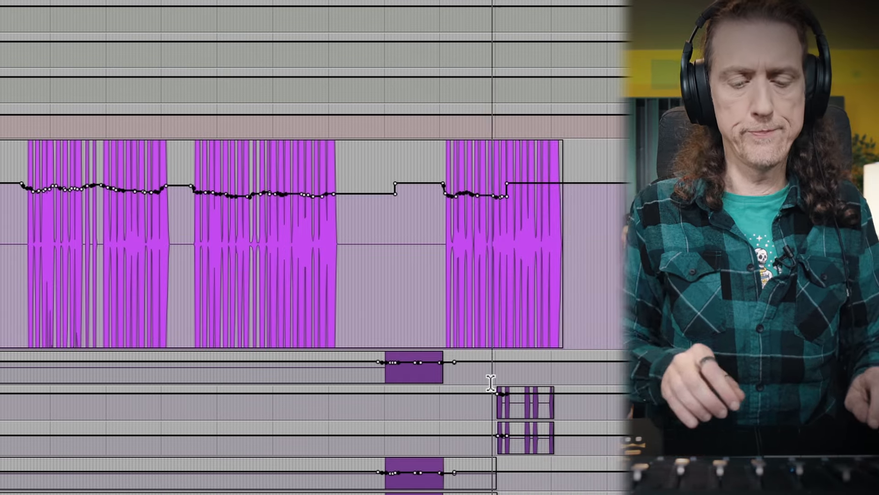
key(space)
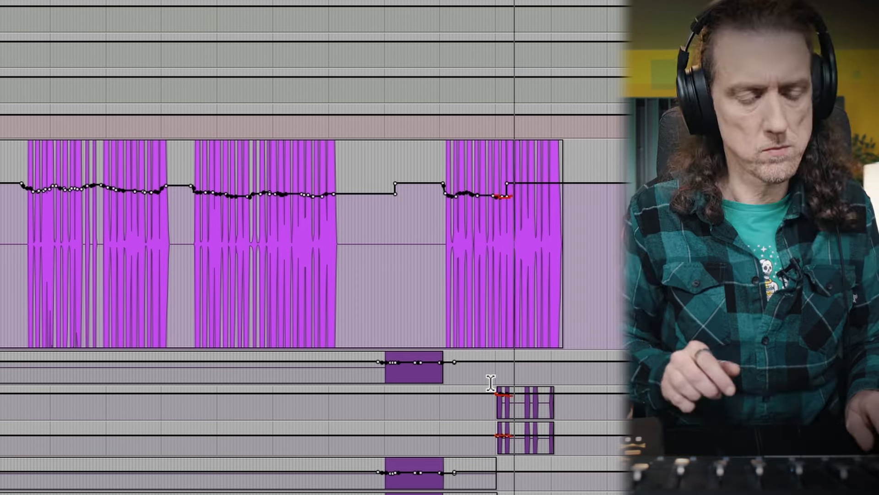
key(space)
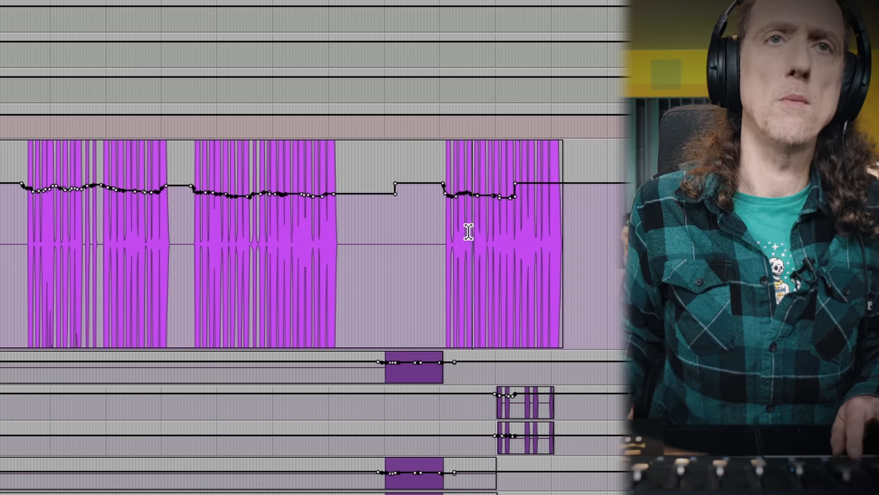
- Replay JeskaMain_1's last section, rewrite its volume rides and those of JOnMn_1dp1 and jnDbR_1.dp1, and touch up the two doubles near their end
click(468, 228)
key(space)
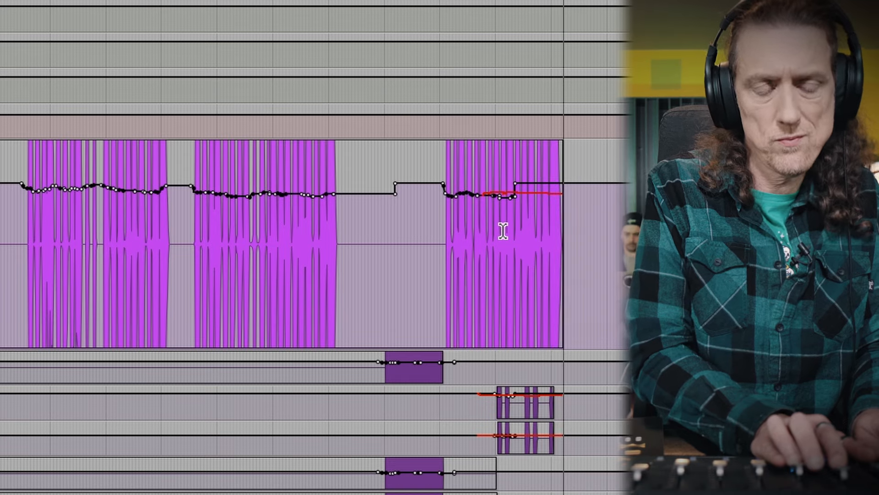
key(space)
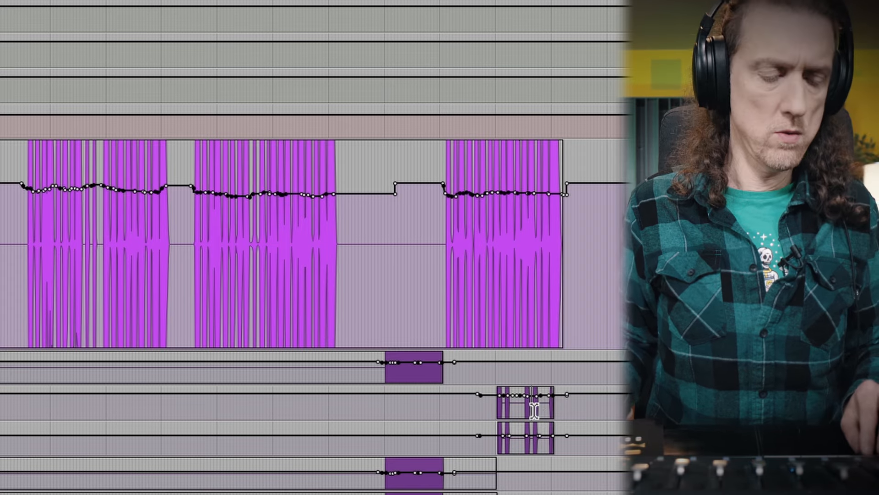
key(space)
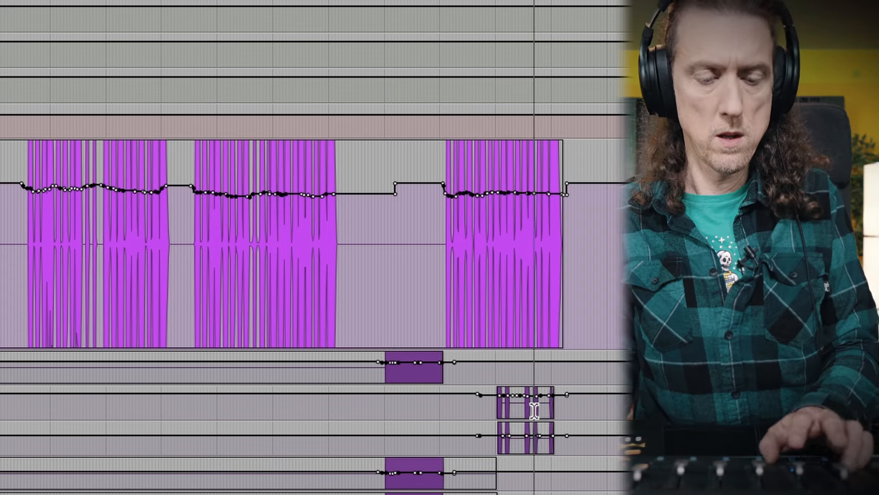
key(space)
key(space)
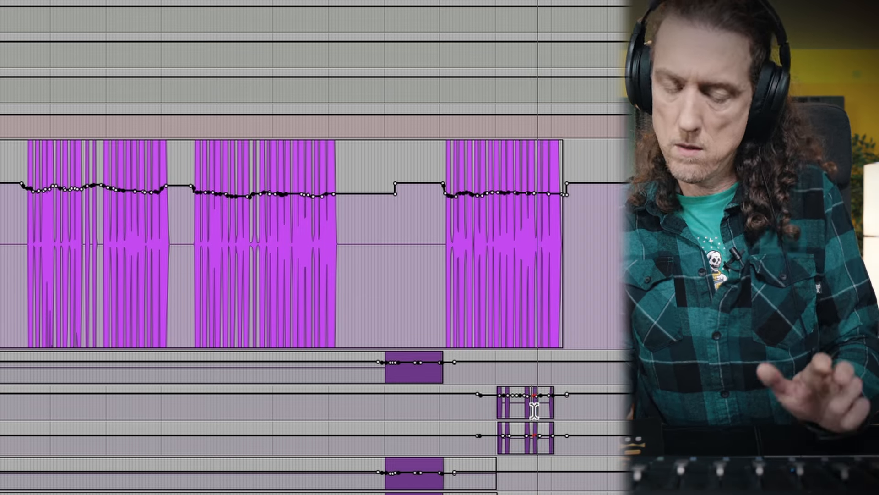
key(space)
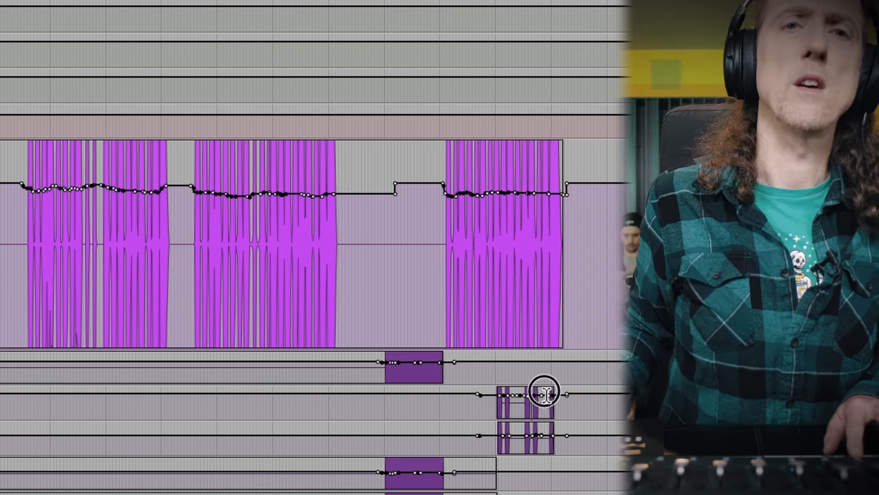
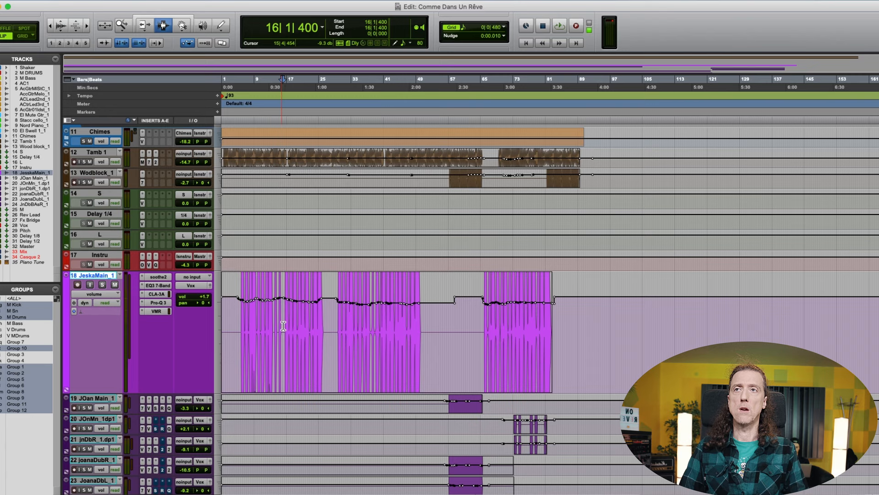
- Display the mute automation of JeskaMain_1's Rev Lead.1 send, followed by that send's level automation
click(85, 294)
mouse_move(142, 328)
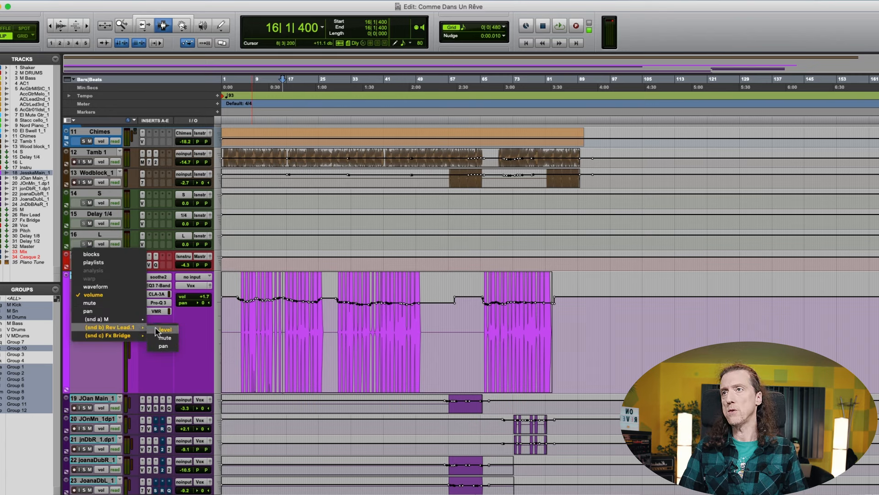
click(162, 338)
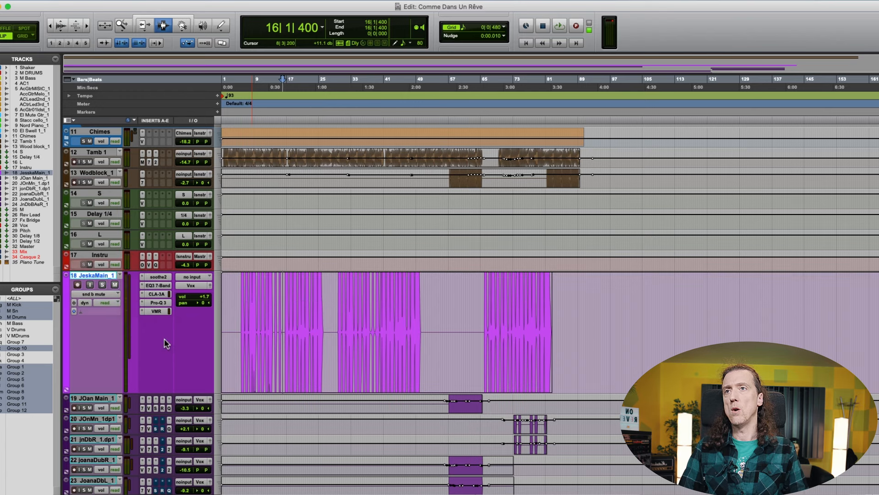
click(111, 296)
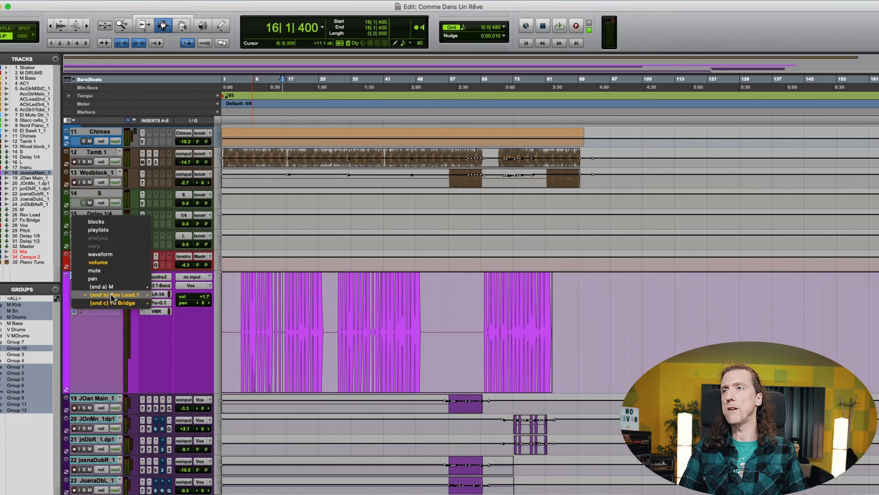
mouse_move(138, 299)
click(168, 297)
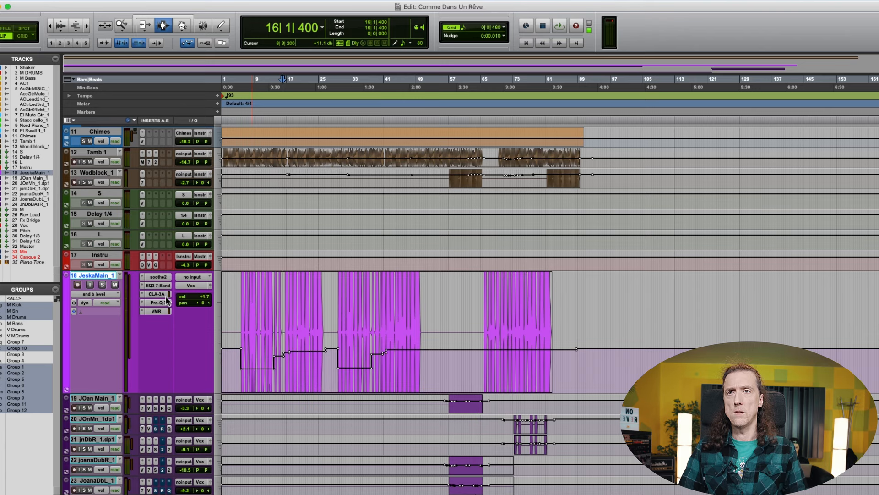
- Show the Fx Bridge send level automation on JeskaMain_1, and return to the Rev Lead.1 send level
click(117, 295)
mouse_move(121, 304)
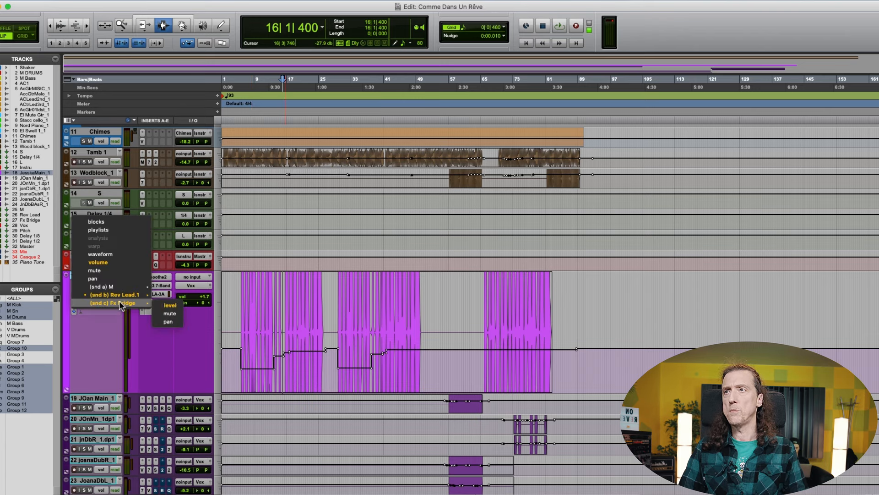
click(165, 306)
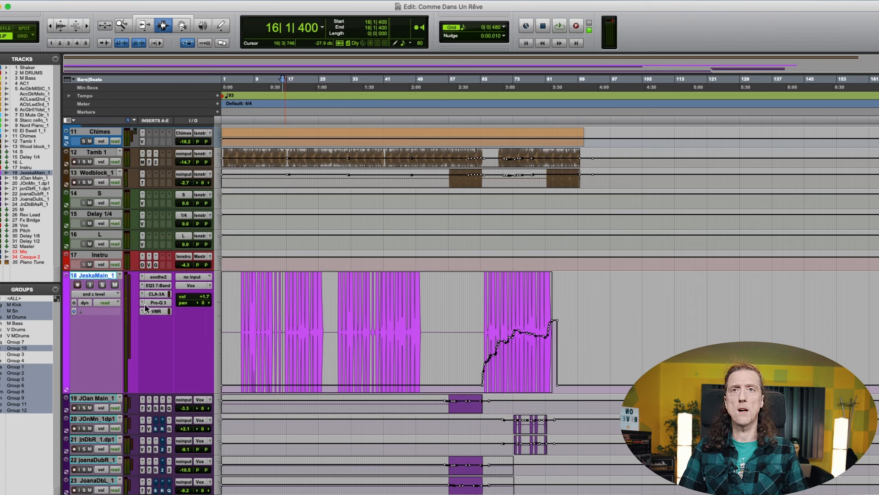
click(113, 296)
click(167, 306)
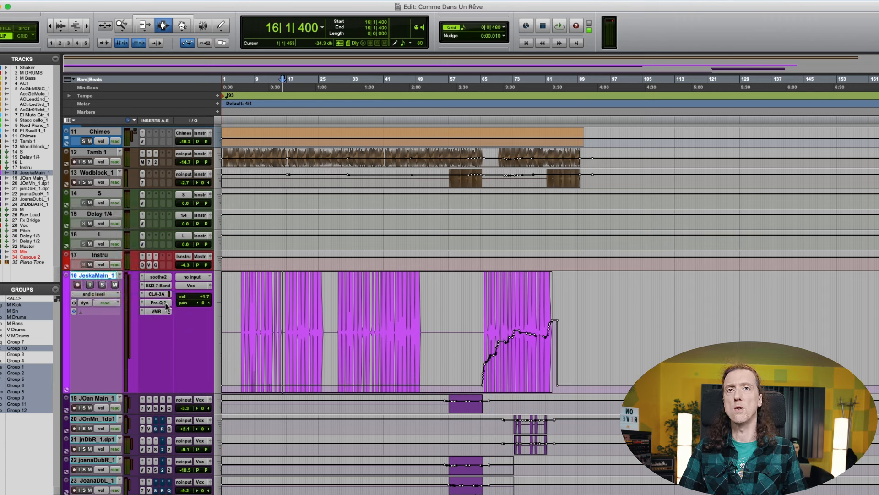
click(117, 293)
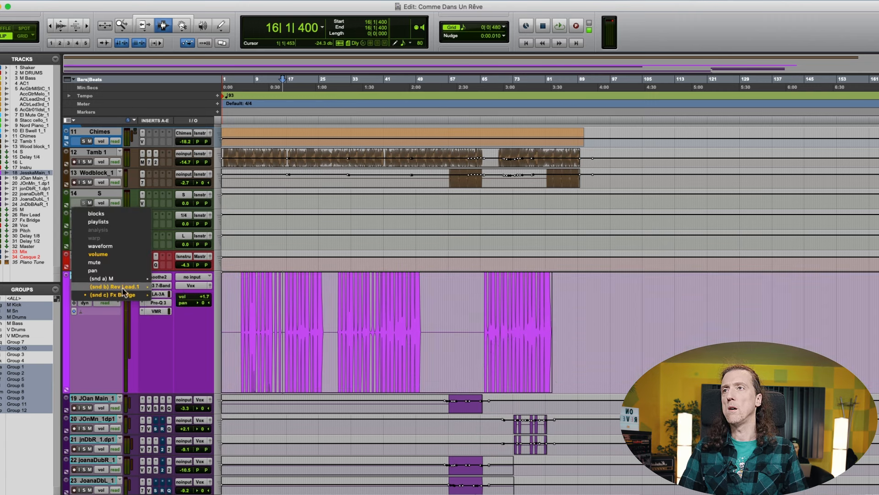
mouse_move(122, 287)
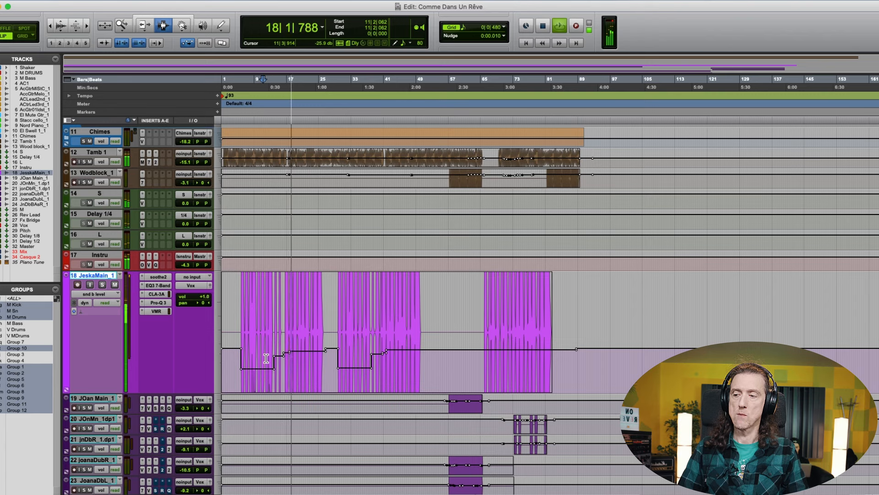
- Play from bar 14, beat 2 to hear the reverb send change on the lead vocal, and review the automated instrument tracks
key(space)
click(282, 343)
click(277, 342)
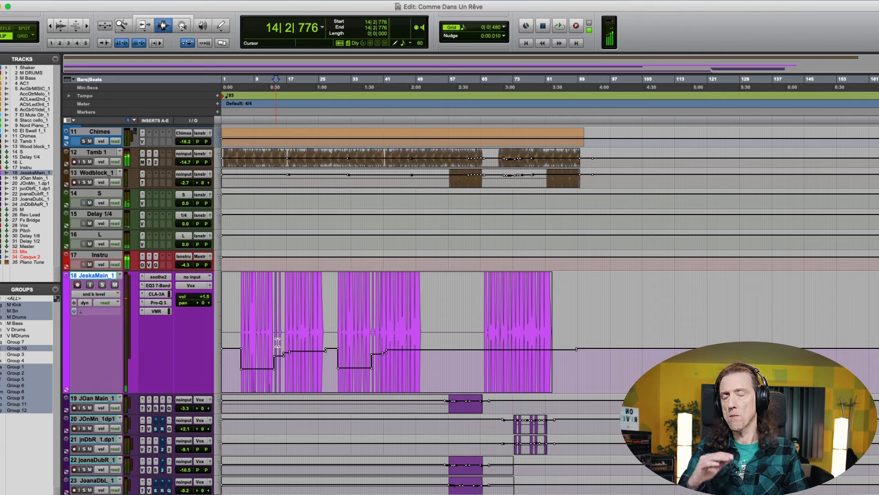
key(space)
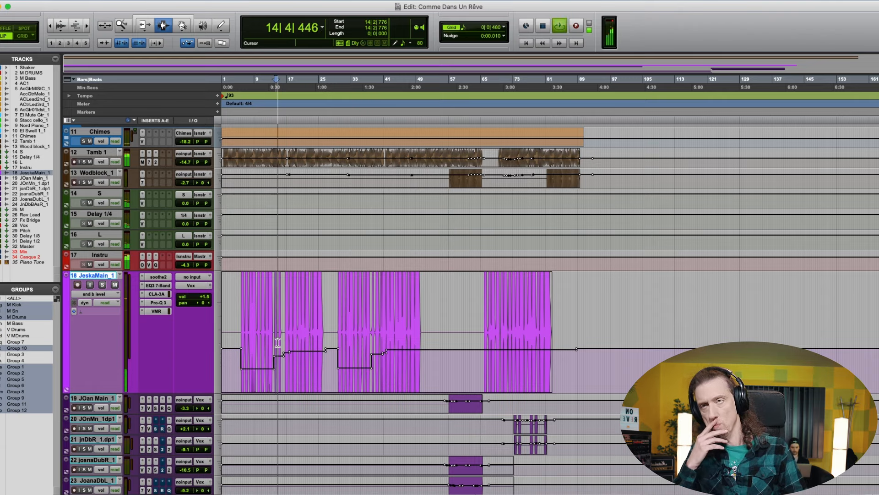
scroll(278, 343, up, 5)
scroll(278, 342, up, 5)
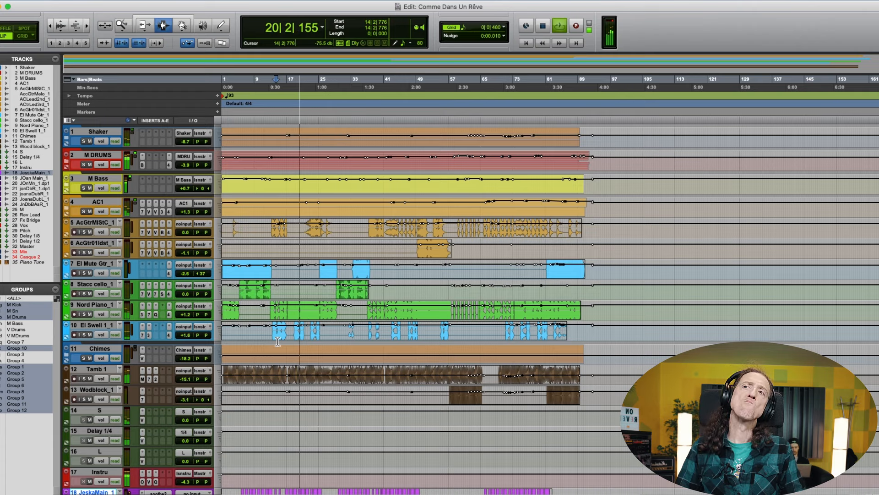
key(space)
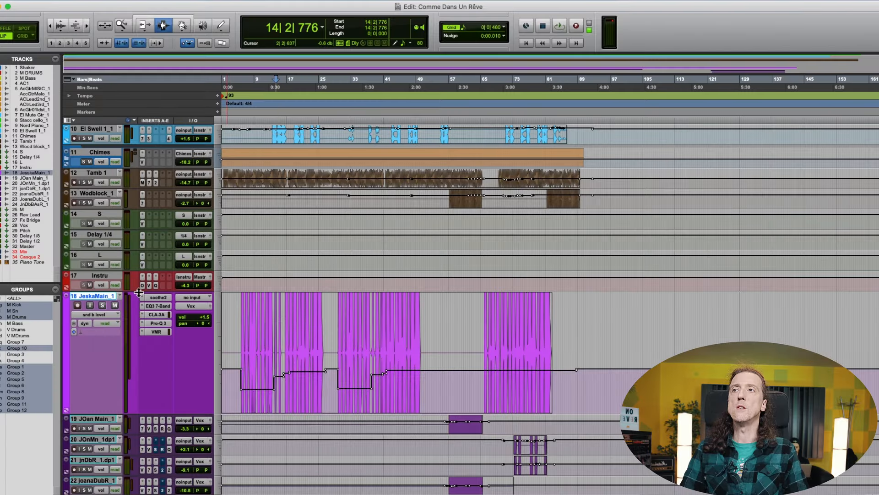
- Enlarge the Instru track, select it and place the cursor in it around bar 18
drag(139, 293, 149, 334)
click(114, 279)
click(294, 296)
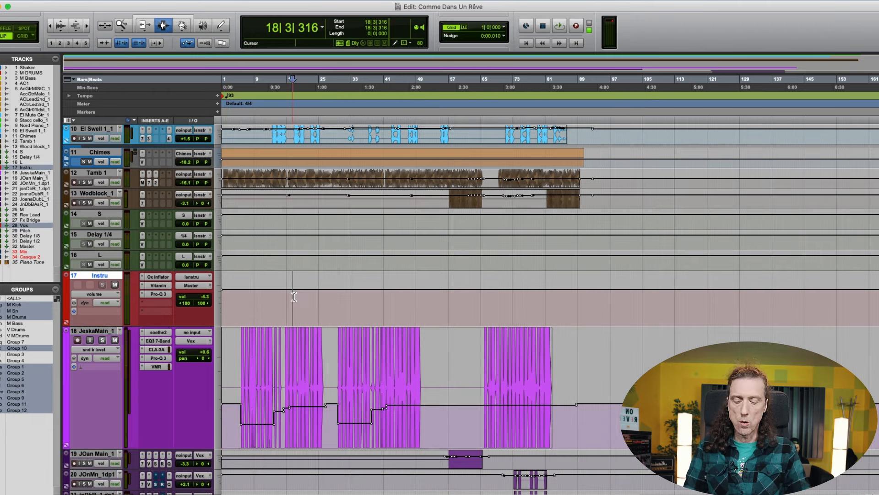
- Zoom in on the timeline in Grid edit mode and audition the song from bar 17
key(t)
key(F3)
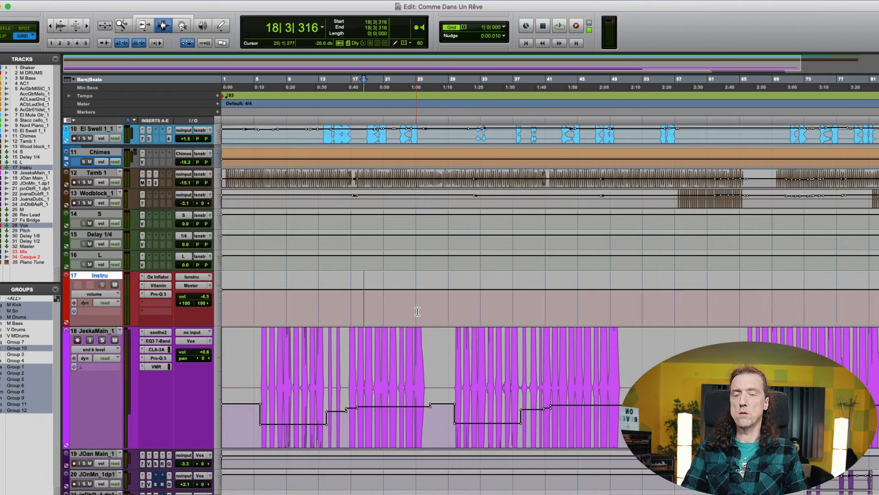
key(space)
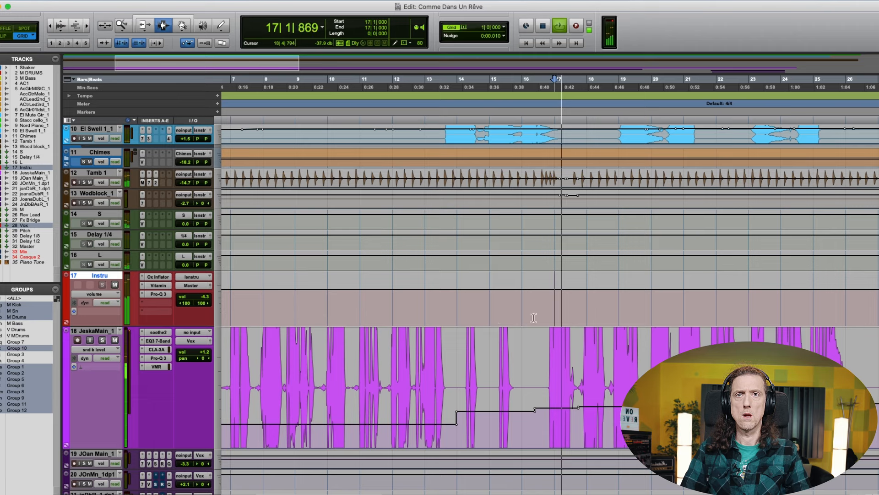
key(space)
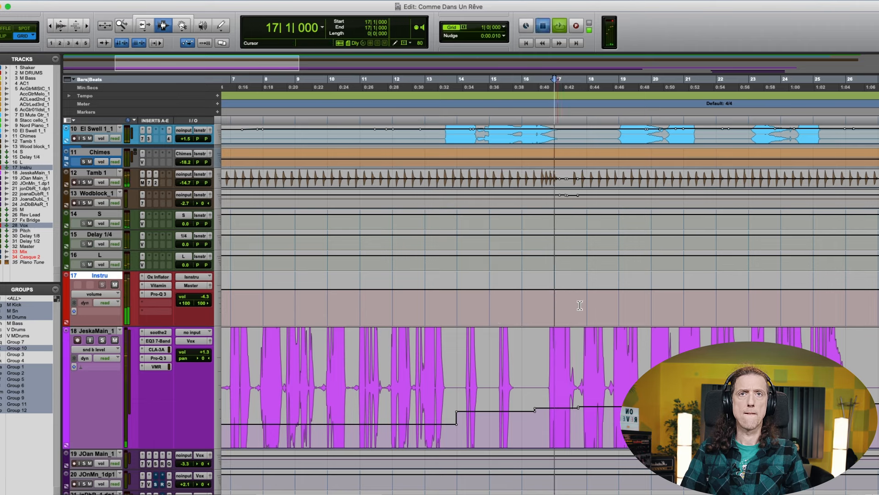
key(space)
- Set the grid value to a half note and play from bar 17, beat 3
click(520, 288)
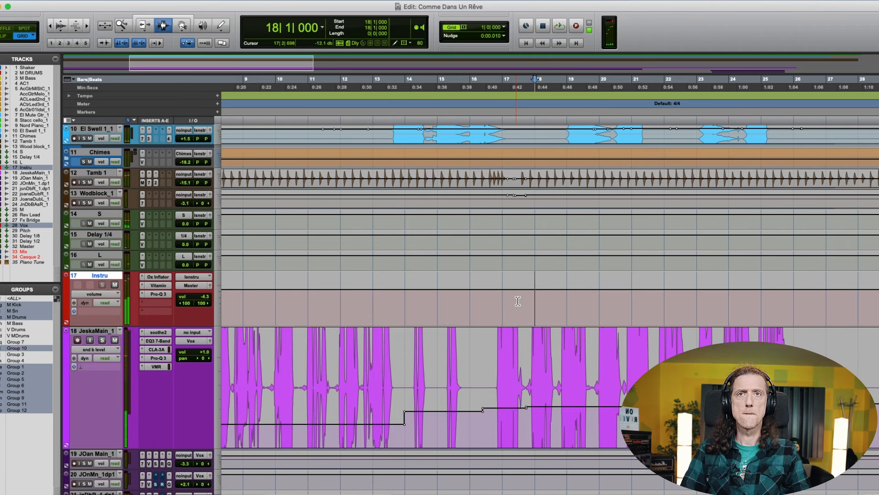
click(504, 29)
click(531, 37)
click(513, 306)
key(space)
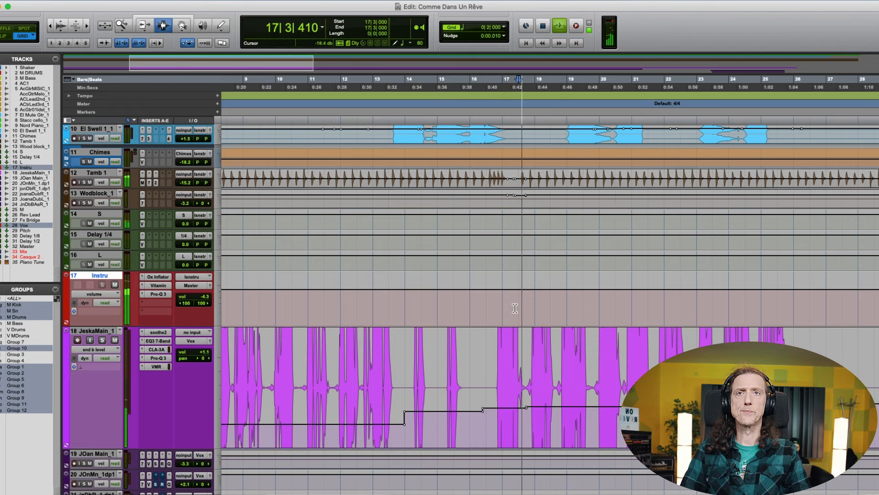
- Stop playback and add a volume breakpoint on the Instru track at bar 17, beat 3
key(F8)
key(space)
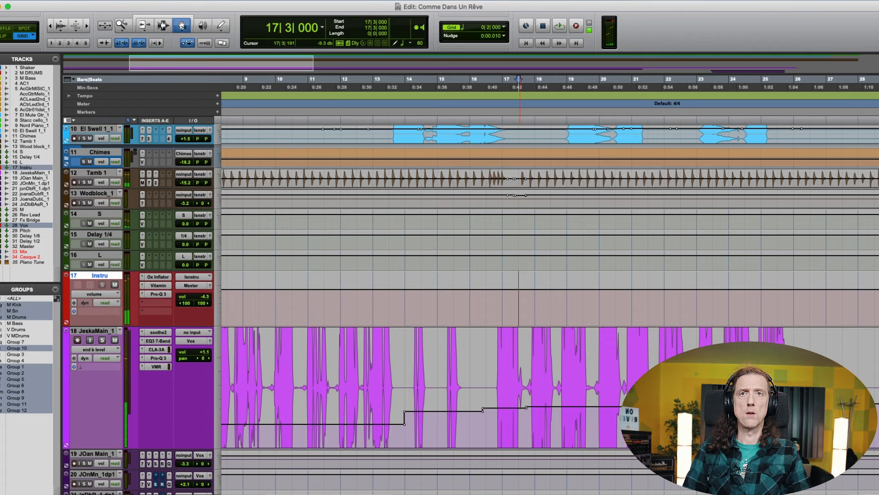
scroll(522, 307, right, 3)
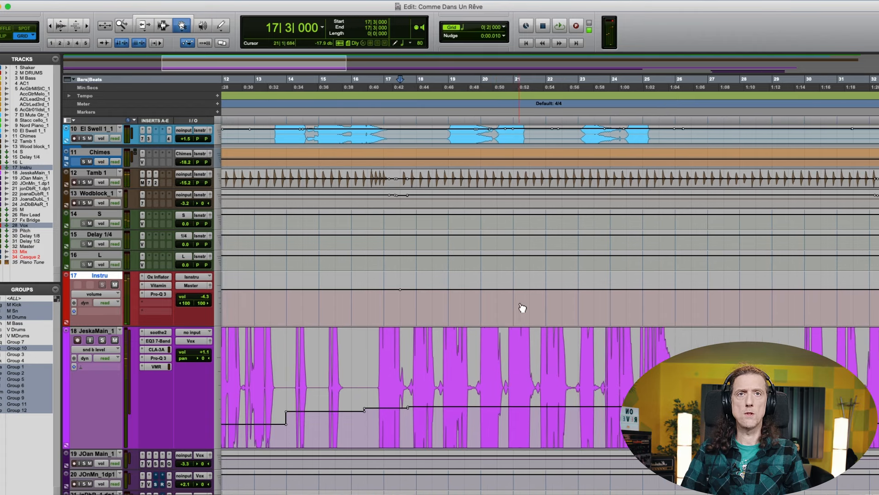
- Play the song from bar 24, beat 3 to locate the end of the section
key(t)
key(r)
key(F7)
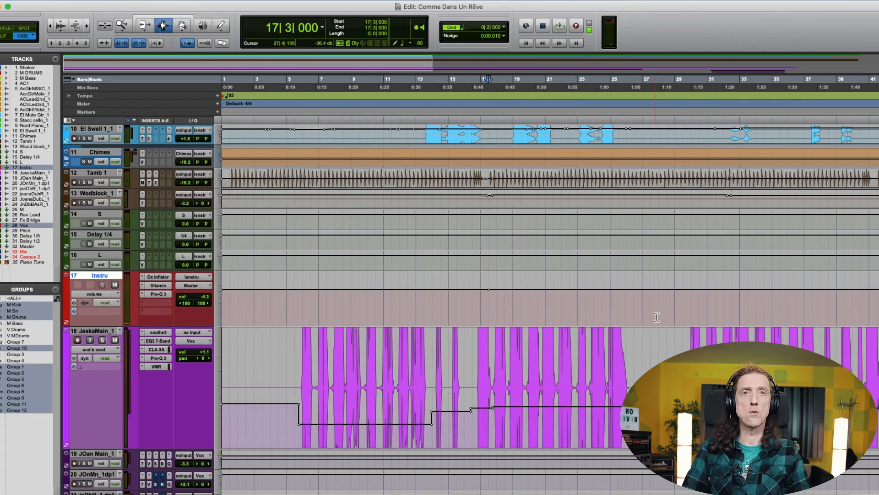
key(r)
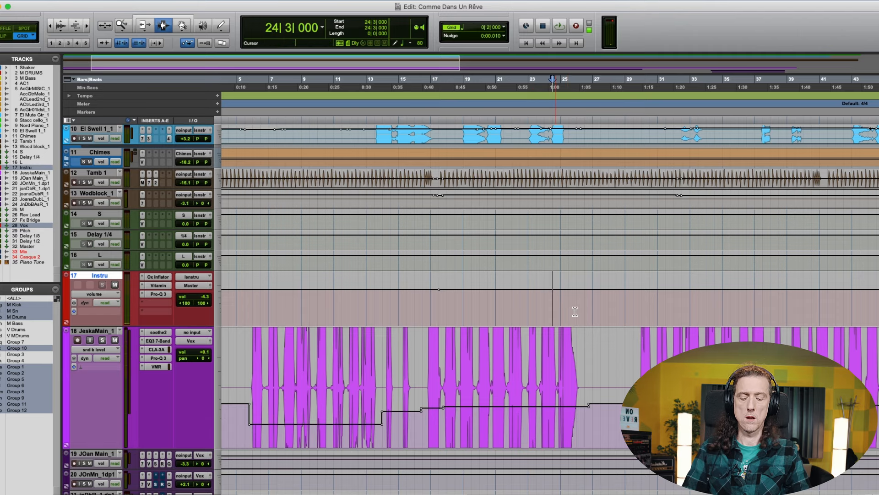
key(space)
- Try a volume breakpoint on the Instru track at bar 25, beat 3
key(F8)
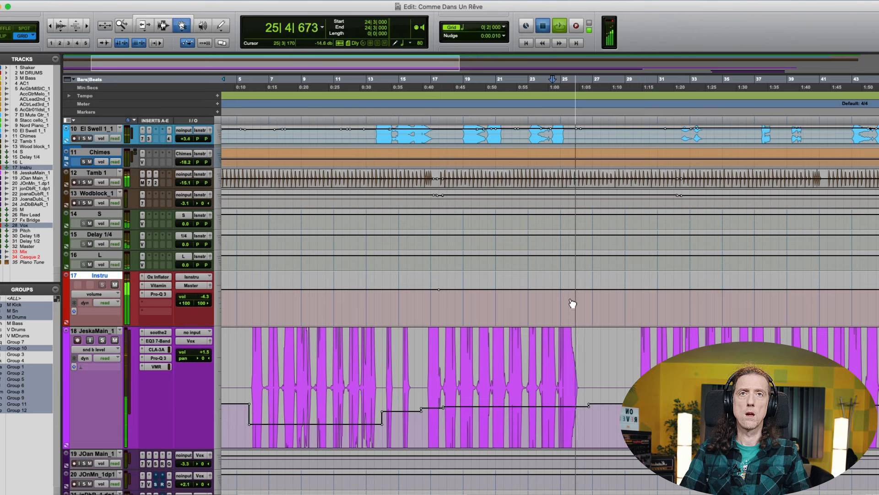
key(space)
click(568, 304)
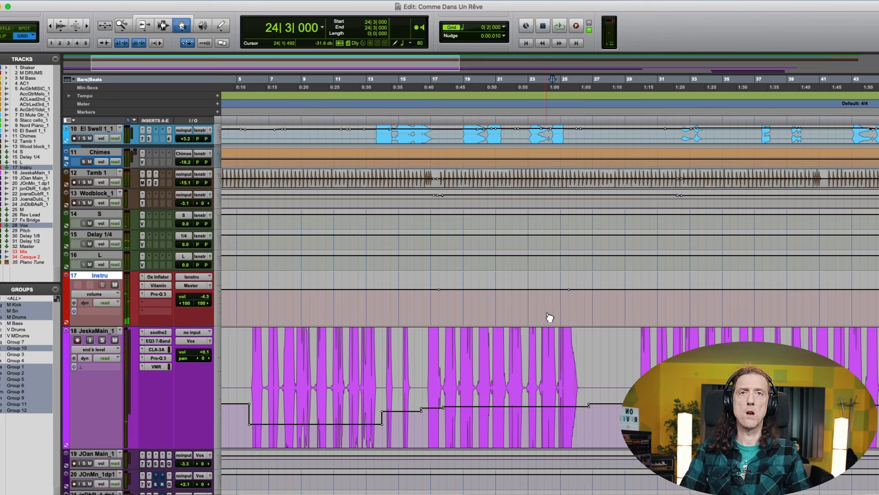
drag(552, 312, 578, 308)
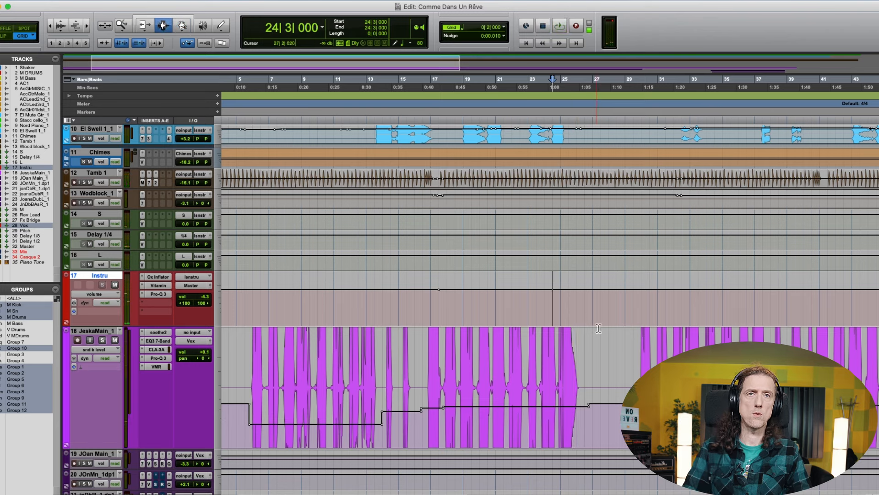
- Add an Instru volume breakpoint at bar 29, beat 3 and raise the section from bar 17, beat 3 up to it to about -3.3 dB
key(F7)
key(space)
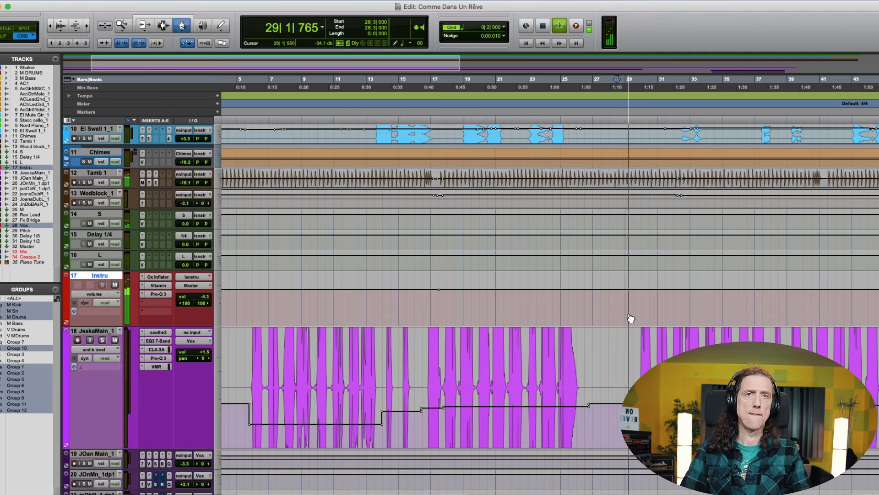
key(space)
key(F6)
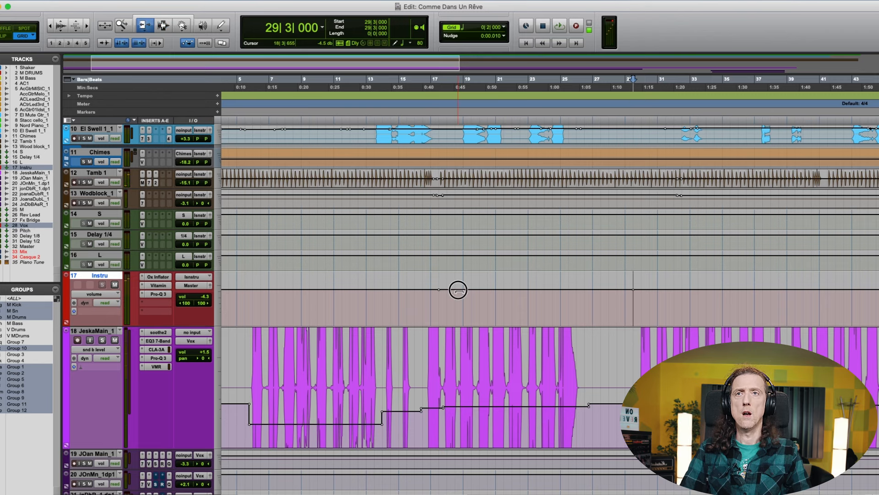
drag(458, 289, 461, 275)
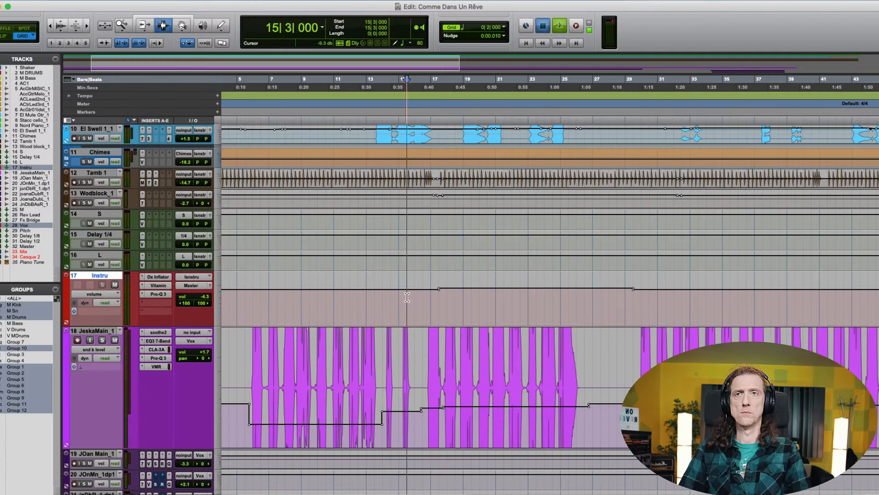
- Audition the transition from bars 15 and 16 and fine-tune the raised Instru section's volume to about -3.3 dB
key(space)
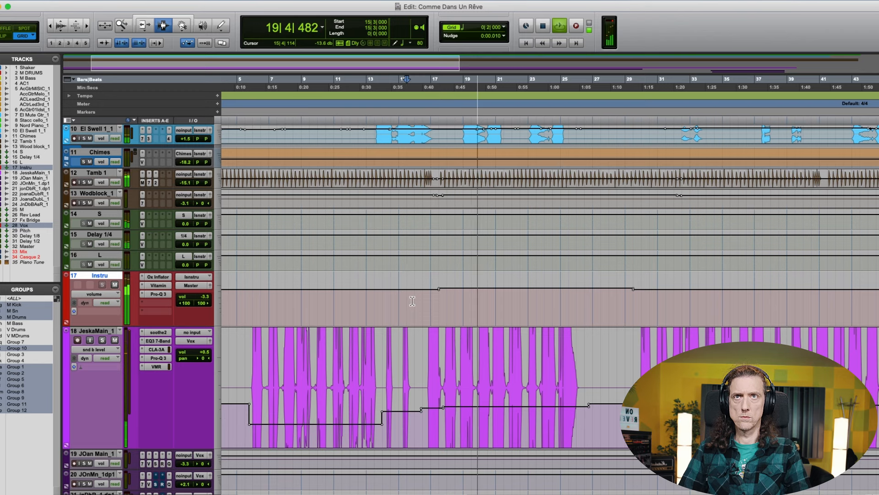
key(space)
key(F6)
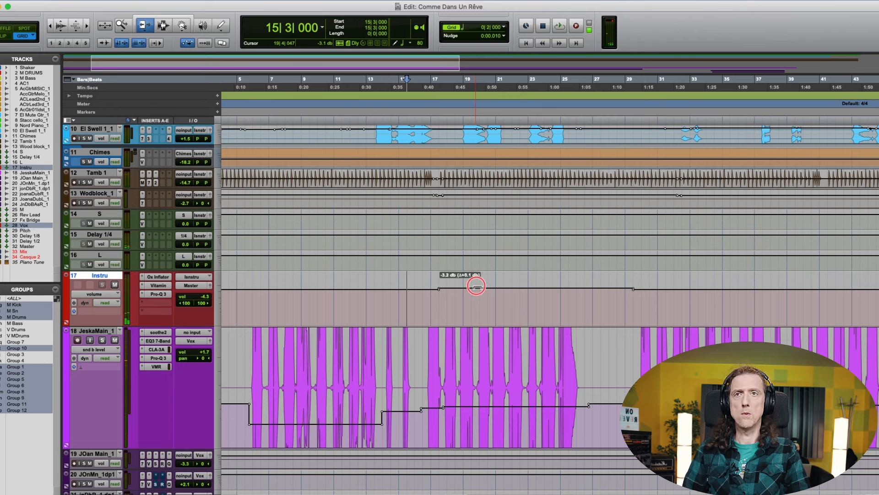
drag(478, 281, 478, 282)
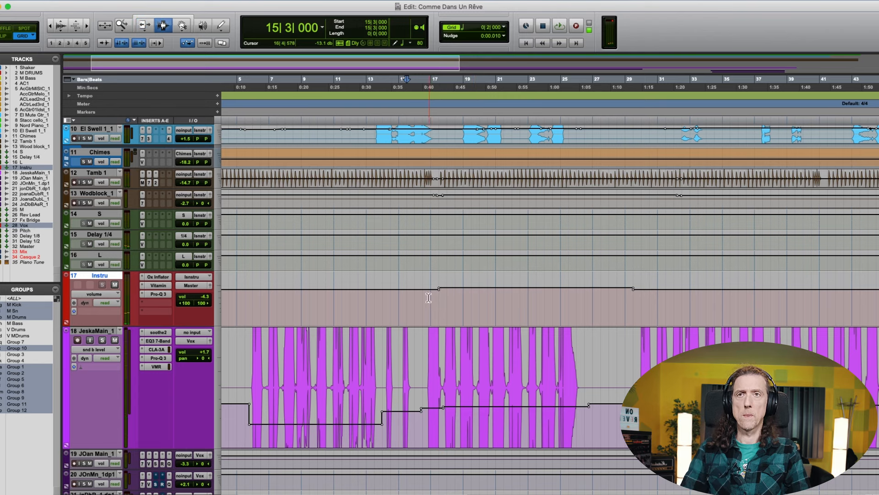
key(space)
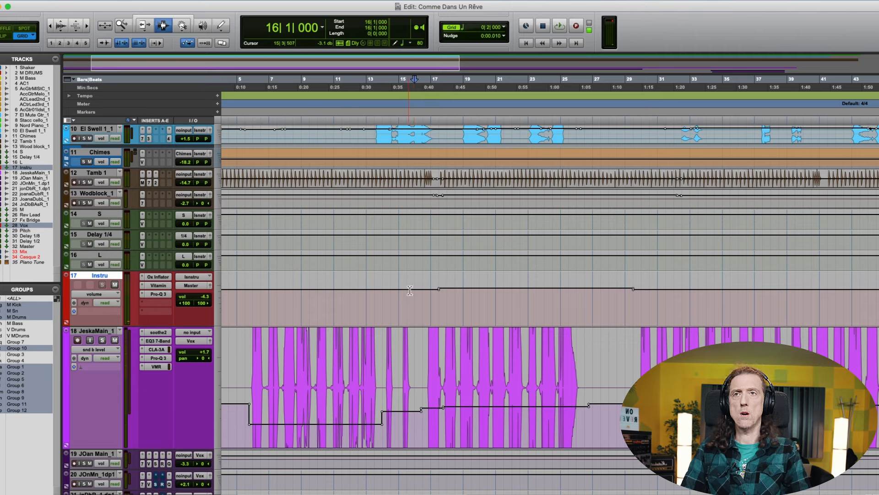
key(space)
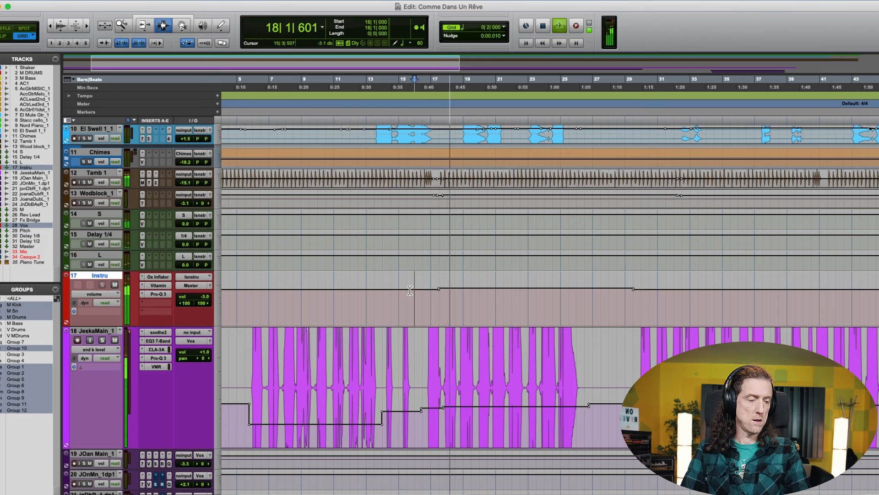
key(space)
key(F6)
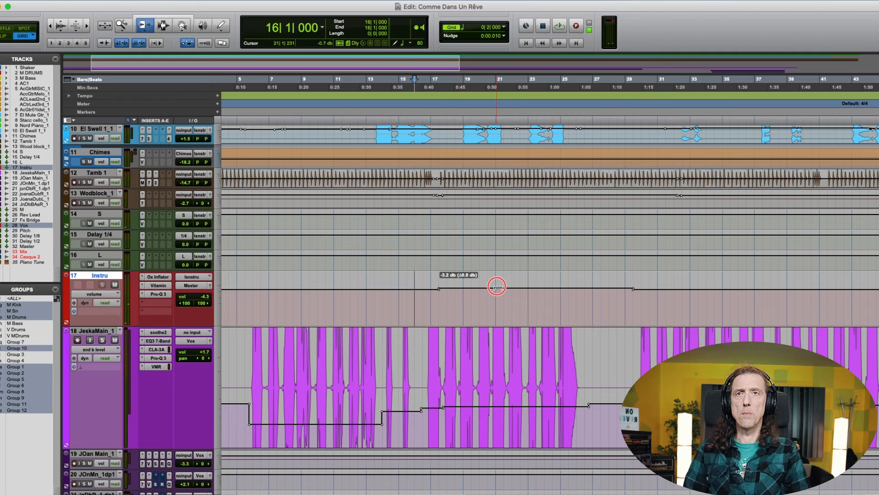
- Play from bar 16 and add another volume breakpoint on the Instru track at bar 18, beat 3
key(space)
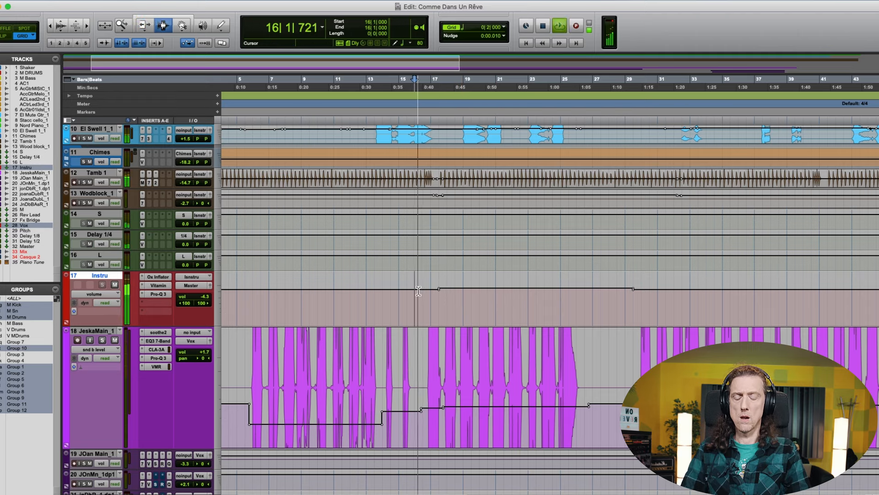
key(F5)
drag(430, 295, 563, 305)
key(F8)
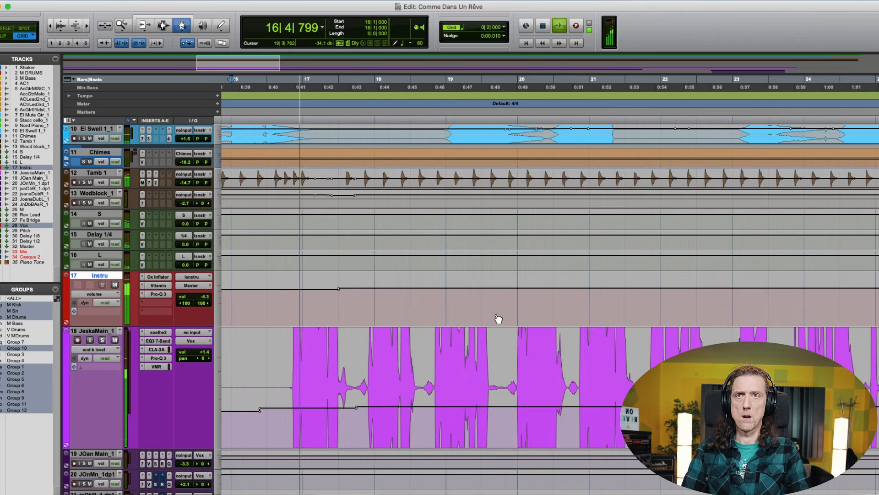
key(r)
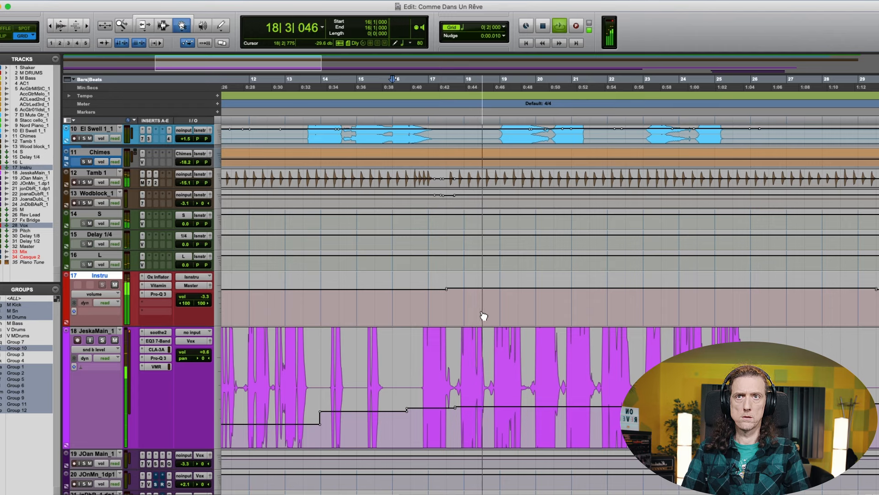
key(F7)
key(space)
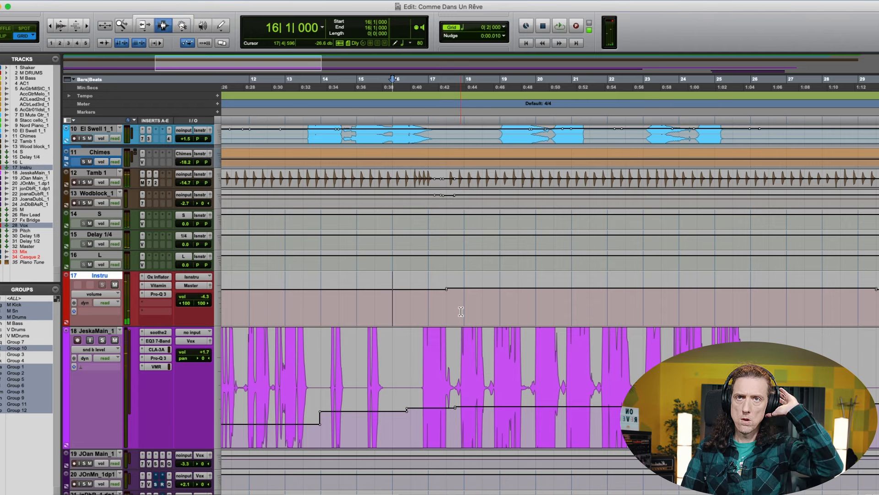
key(F8)
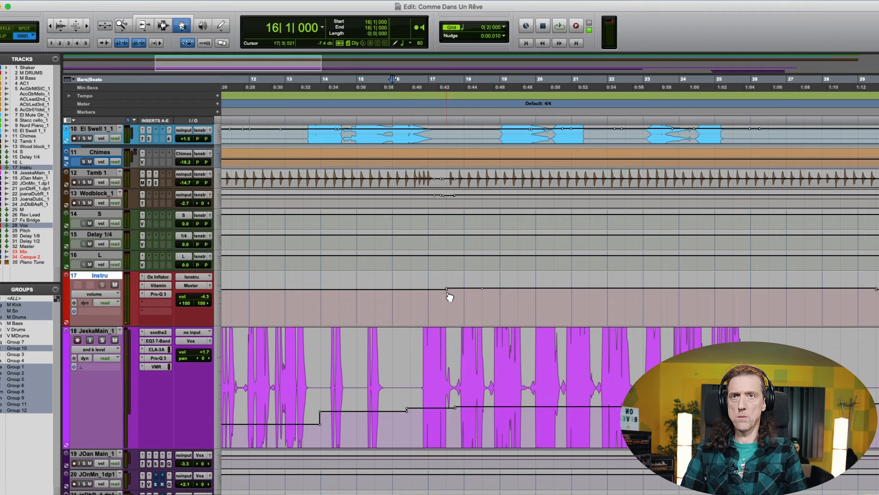
- Raise the Instru volume breakpoint at bar 17, beat 3 to about -2.3 dB, auditioning the ramp from bar 16
drag(416, 289, 626, 300)
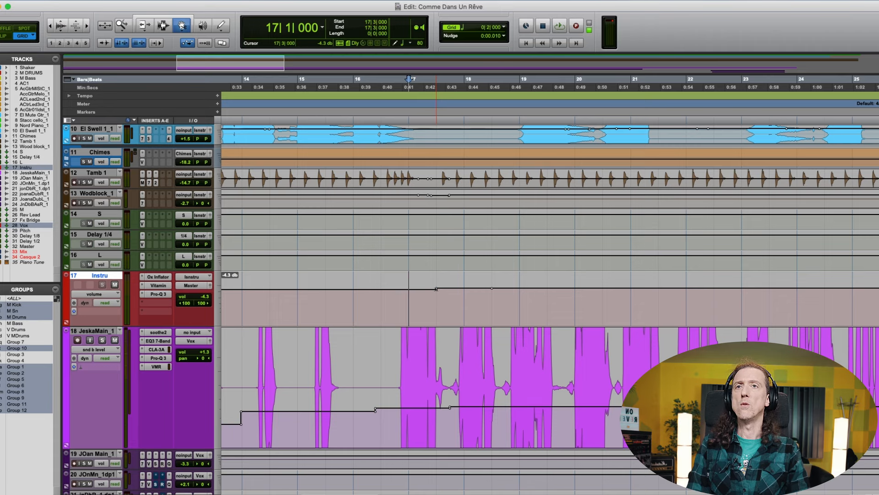
drag(474, 296, 493, 325)
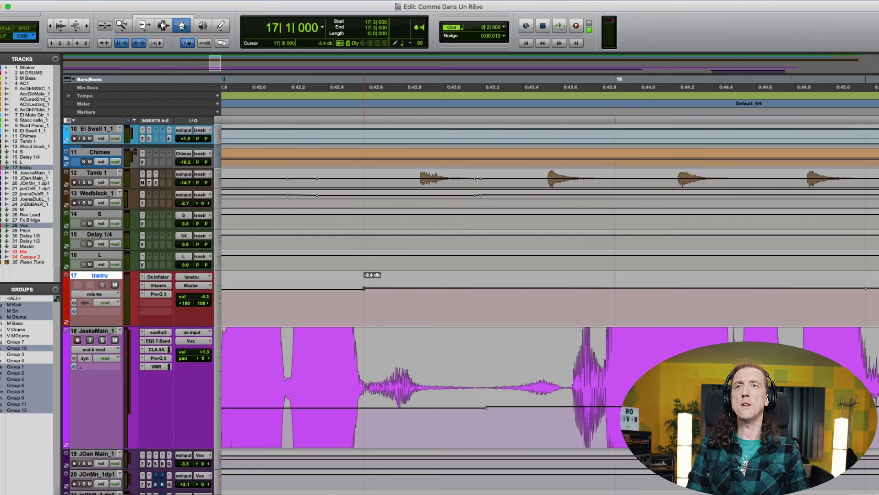
key(r)
key(r)
key(r)
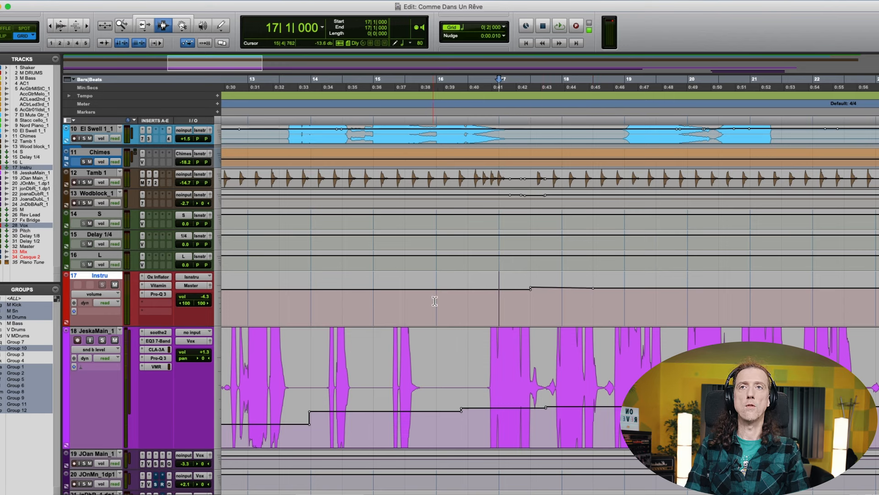
key(space)
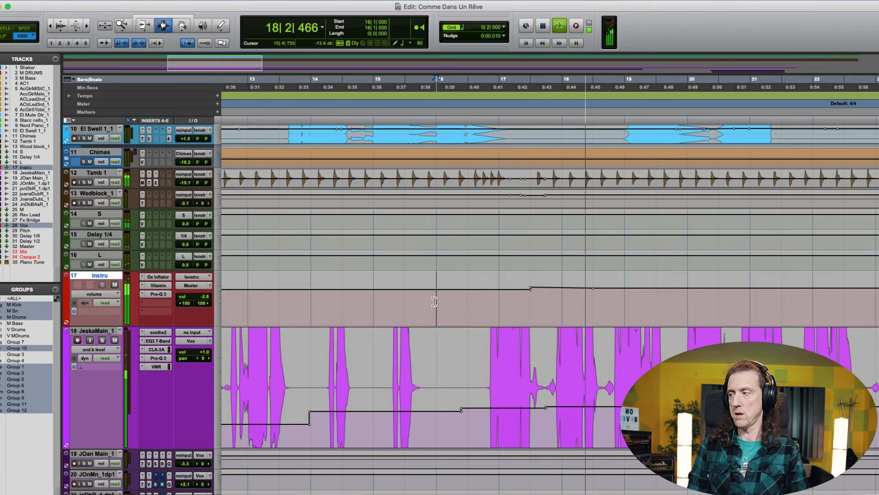
key(space)
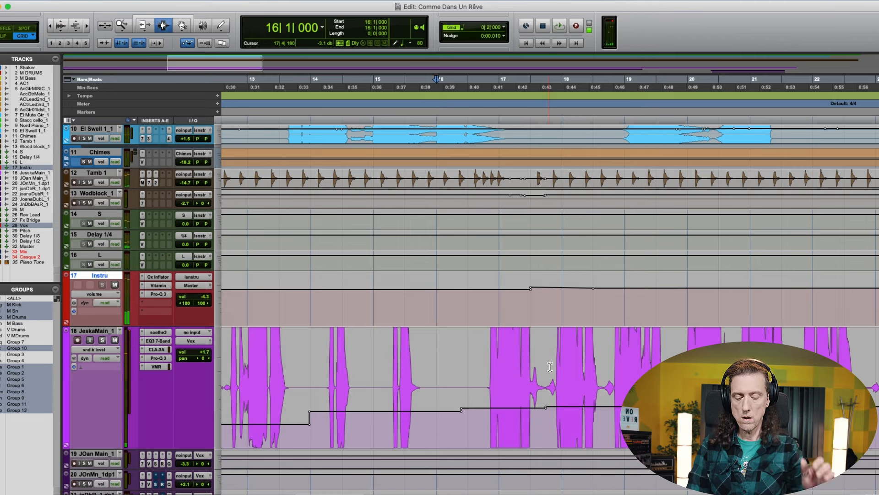
drag(624, 304, 626, 304)
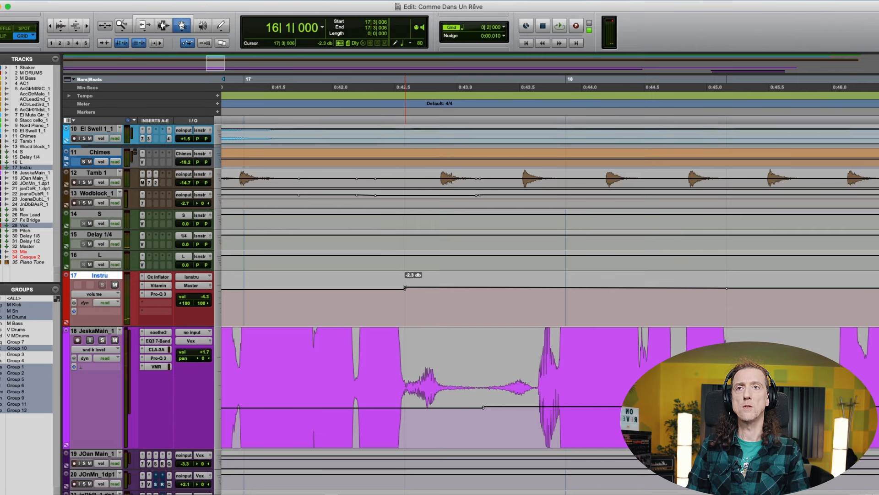
key(r)
key(r)
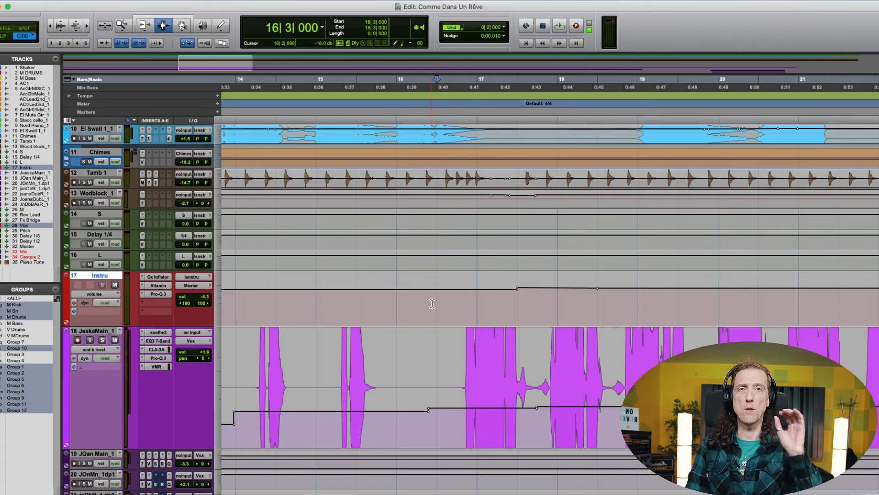
key(space)
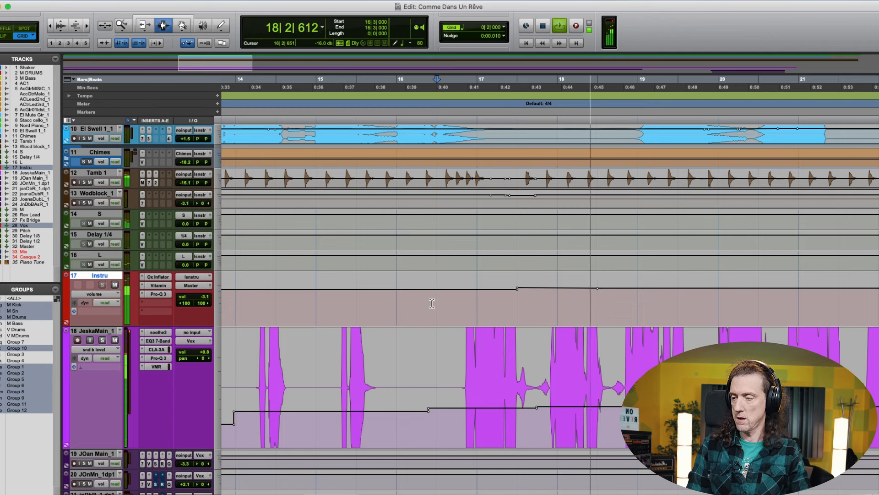
key(space)
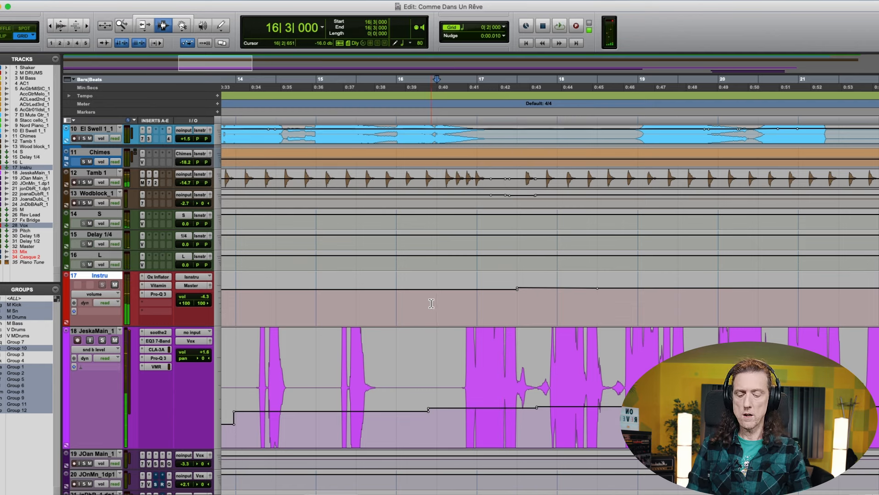
- Copy the Instru volume automation from bar 17, beat 3 to bar 29, beat 3 and paste it at bar 41, beat 3
key(r)
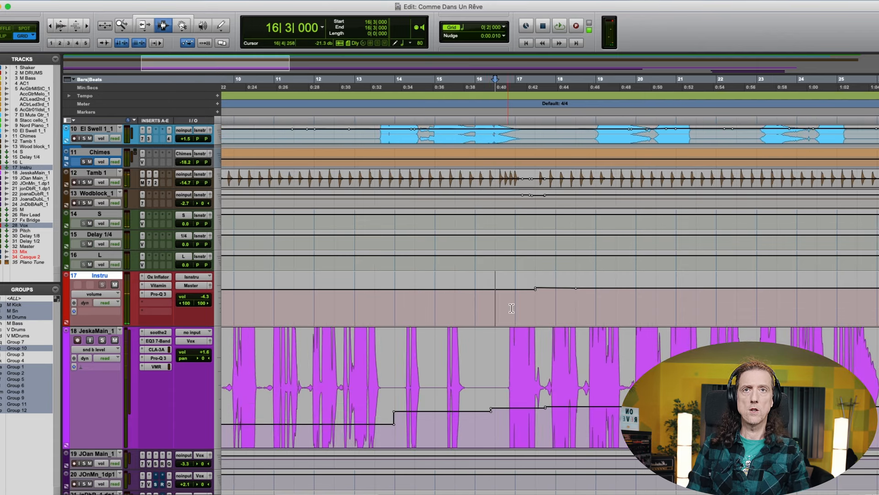
key(r)
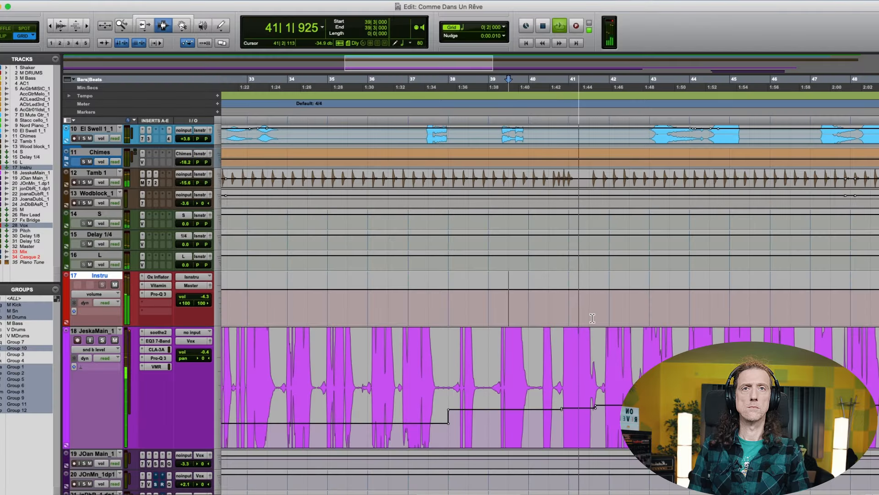
key(super+v)
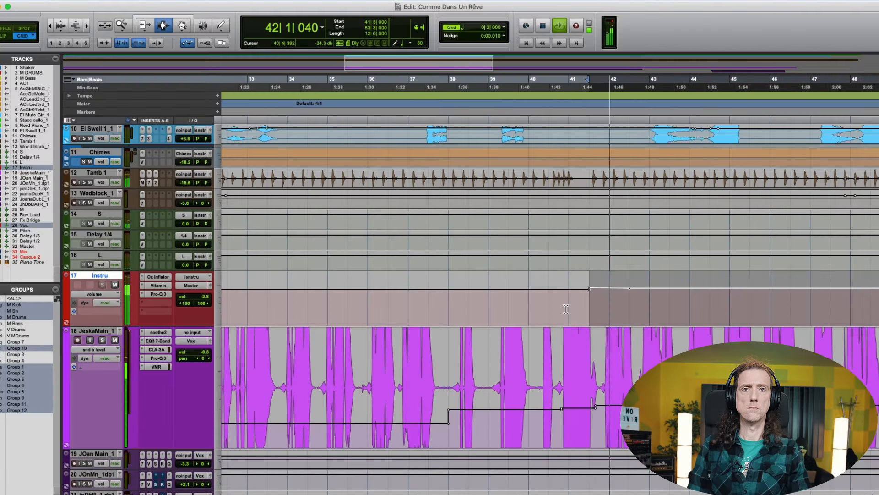
- Audition the pasted Instru automation from bar 41, and play from bar 50 to check the section's ending
click(566, 307)
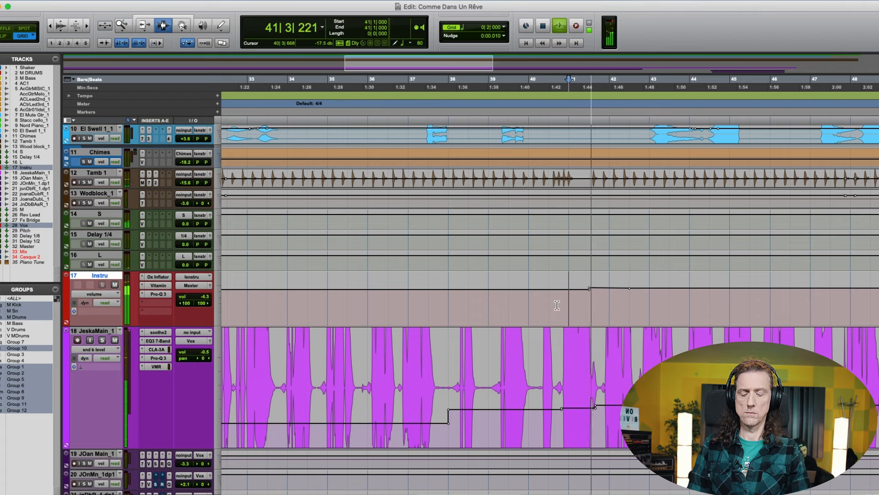
key(r)
key(r)
scroll(557, 306, right, 3)
click(575, 304)
key(space)
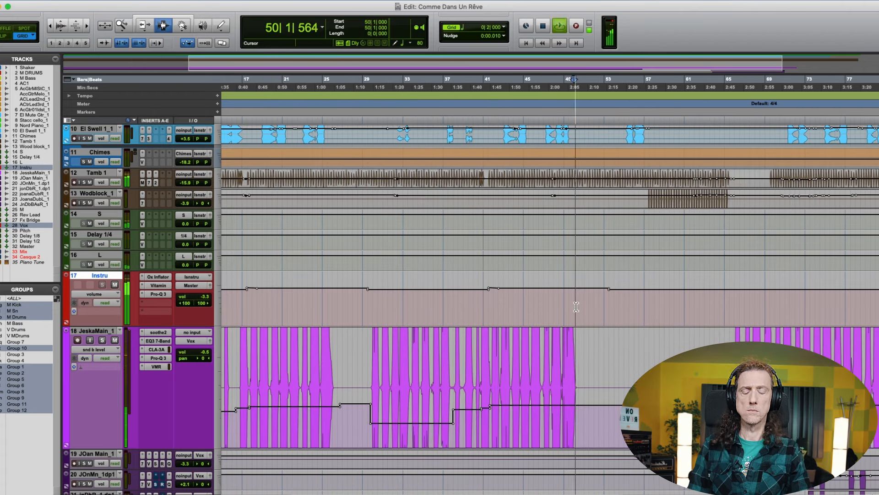
- Play from bar 53 to check how the lifted Instru volume section ends
key(F5)
drag(563, 302, 673, 308)
key(r)
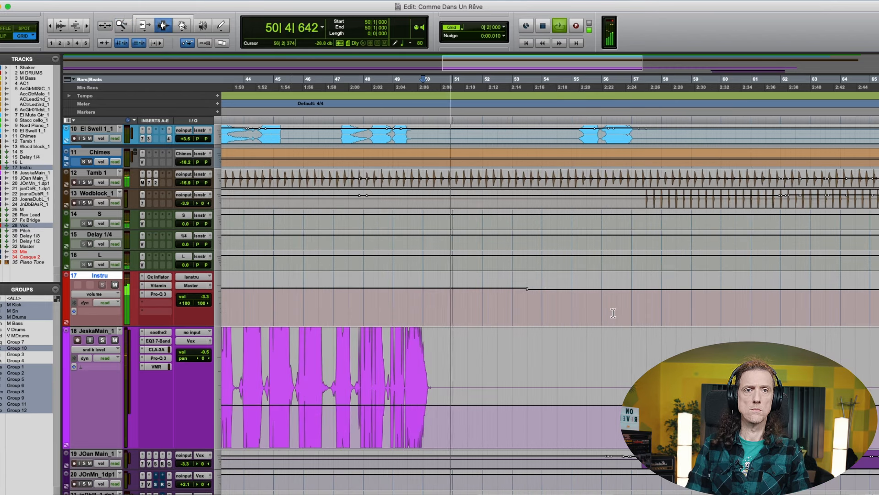
click(519, 299)
key(space)
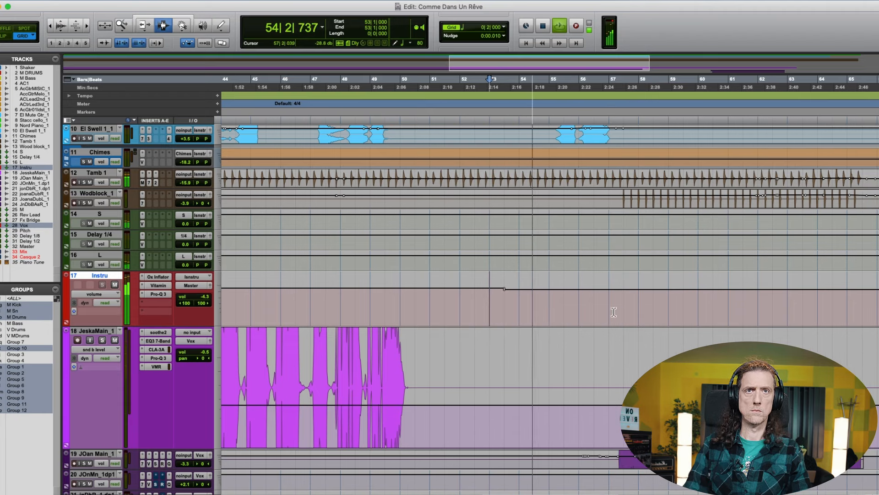
key(r)
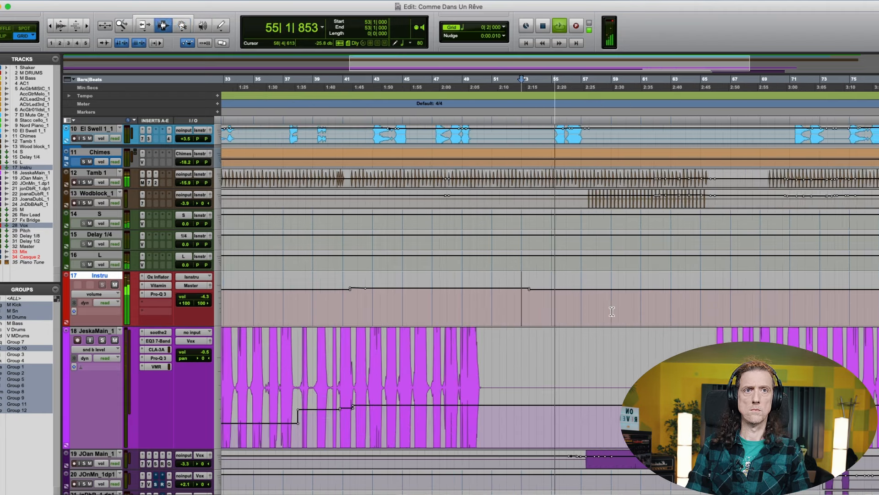
key(space)
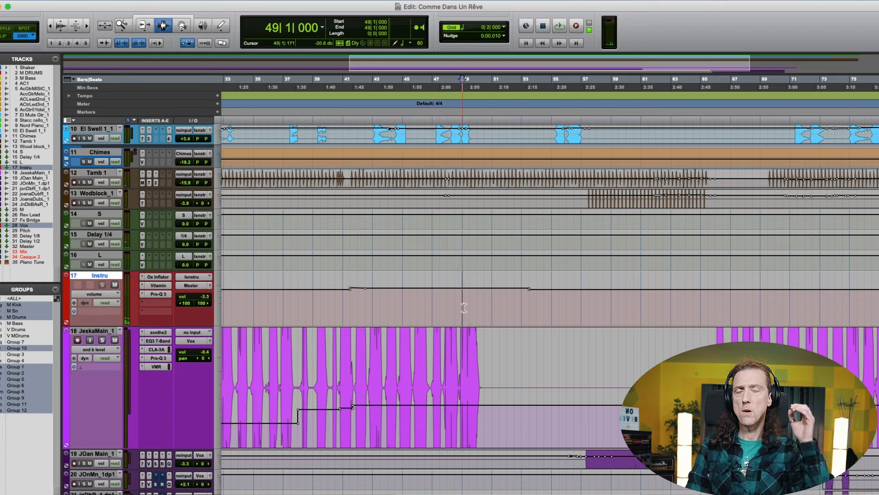
- Audition the Instru automation from bar 49 through the end of the vocal phrase
key(space)
key(F5)
drag(457, 301, 576, 296)
key(r)
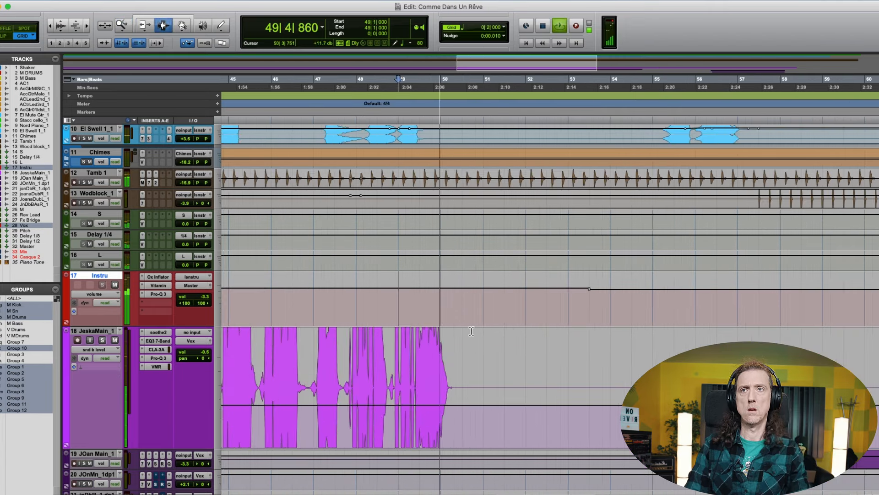
key(F8)
key(r)
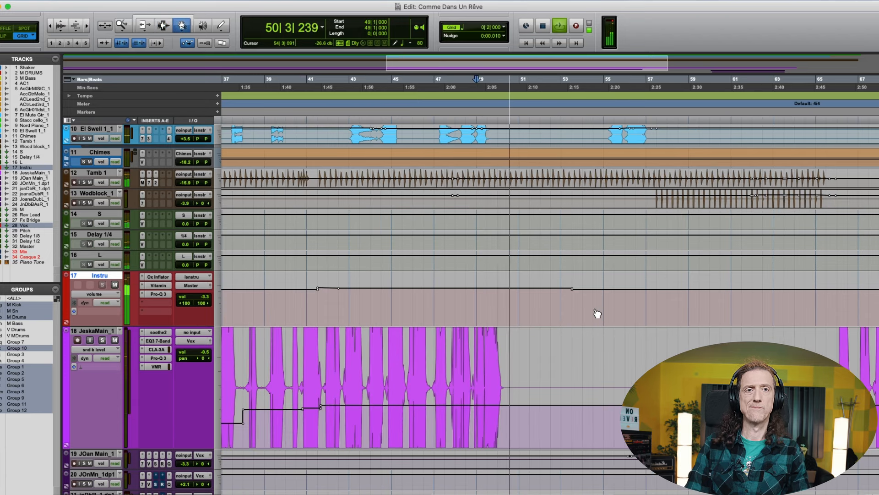
- Play the song from bar 56, beat 3 to hear the Instru level leading into the next section
key(F7)
key(space)
click(634, 305)
key(F8)
key(space)
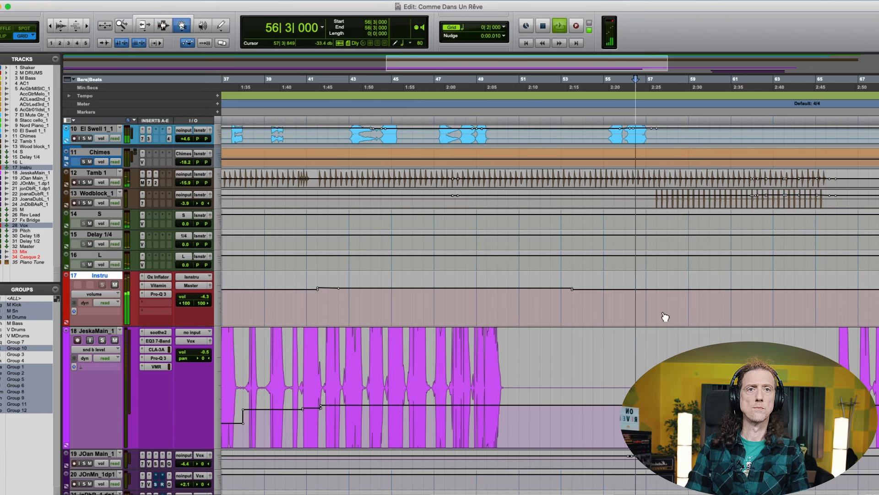
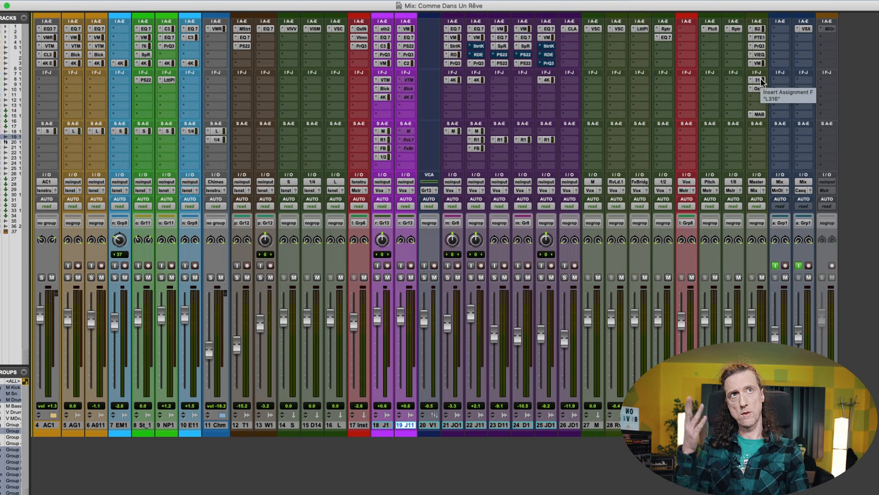
- Inspect the L316 insert on the Master track, and open the Ozone 10 insert below it in its place
click(758, 80)
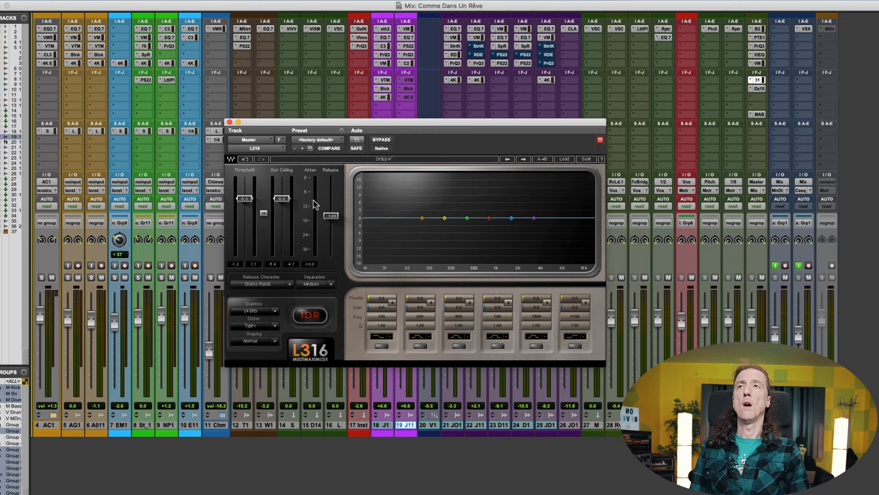
drag(386, 131, 406, 113)
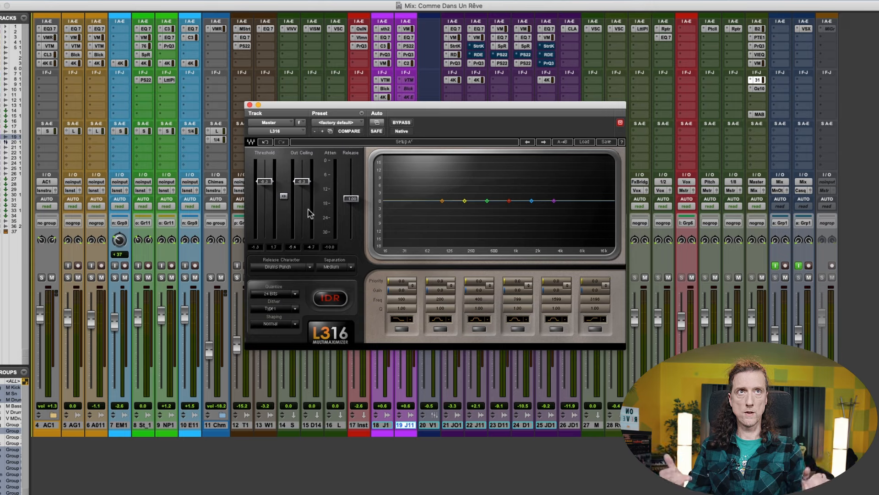
click(767, 90)
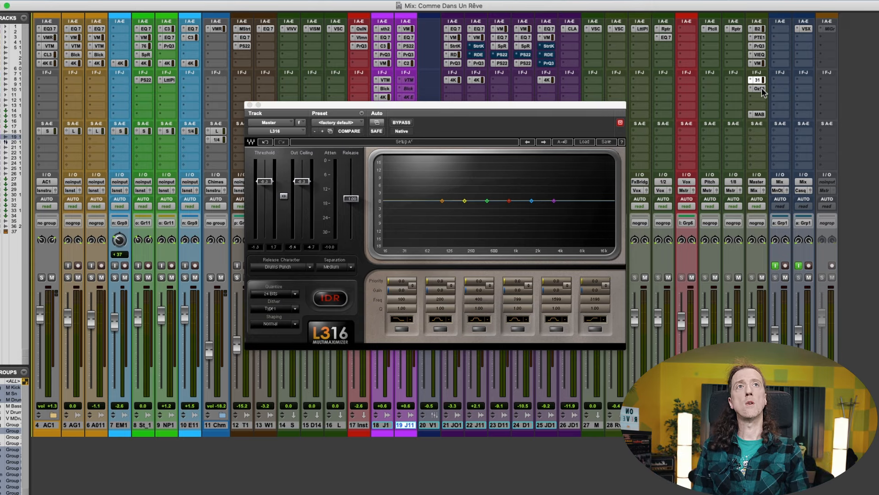
click(762, 89)
click(760, 88)
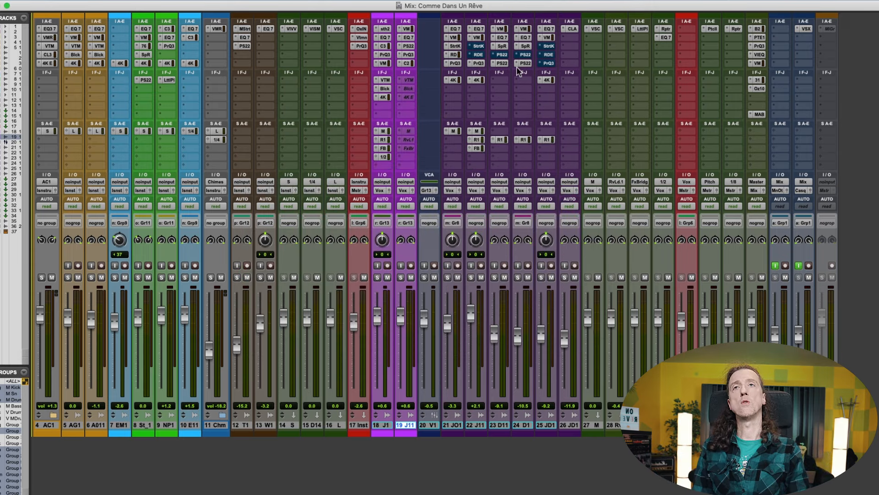
click(458, 107)
drag(458, 106, 459, 109)
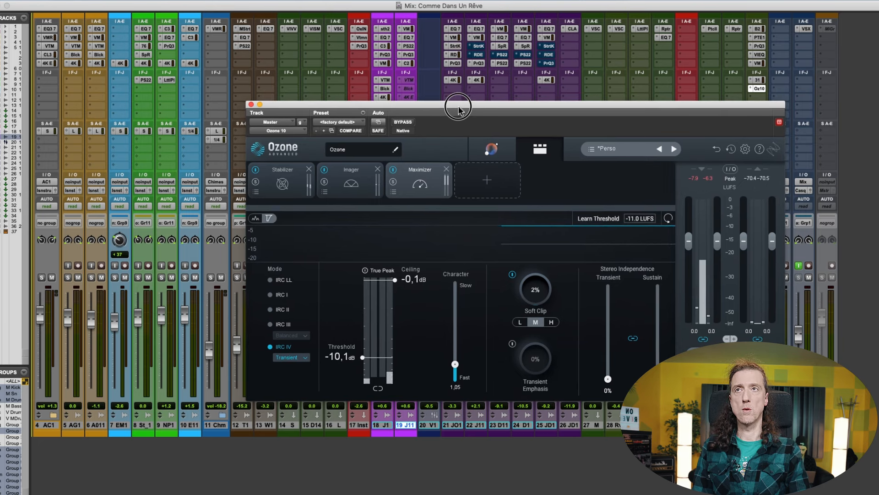
- Review the genre targets of Ozone's Stabilizer, keeping Jazz, and bring up the Maximizer module
click(337, 192)
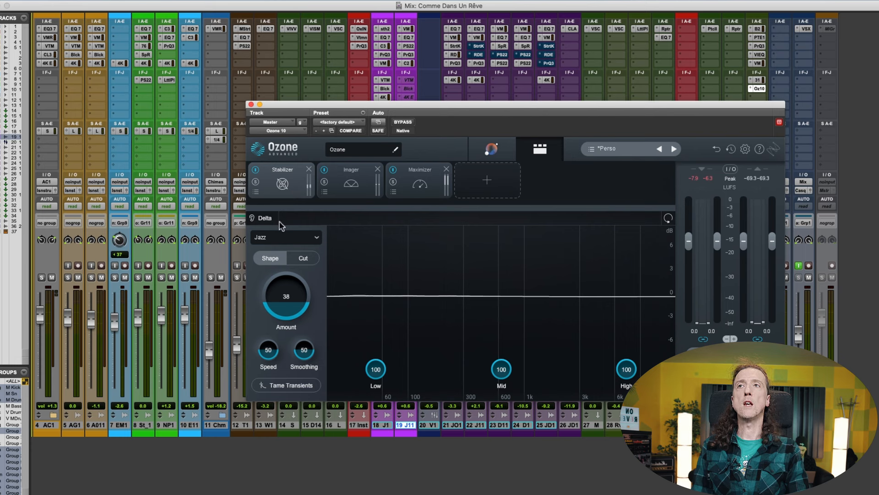
click(289, 240)
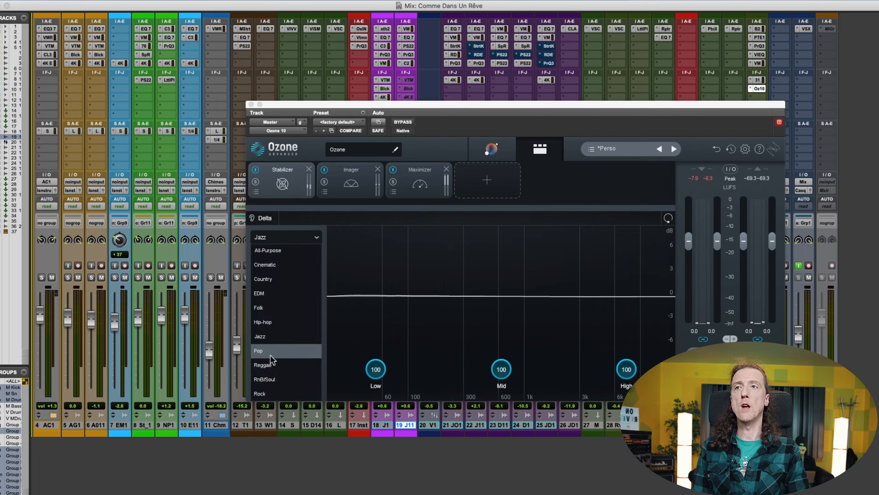
click(422, 331)
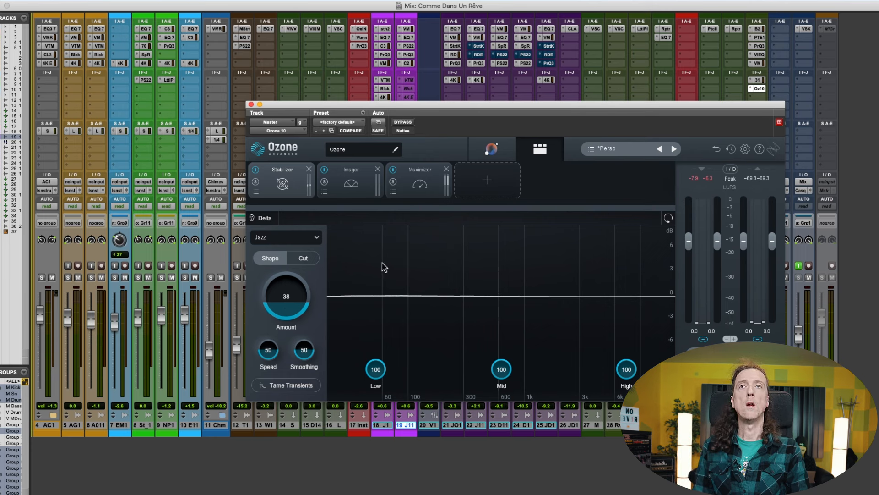
click(421, 186)
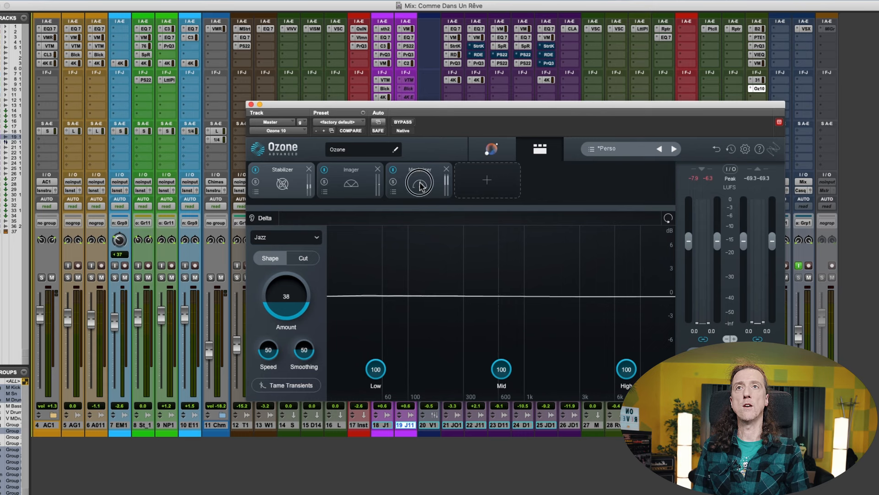